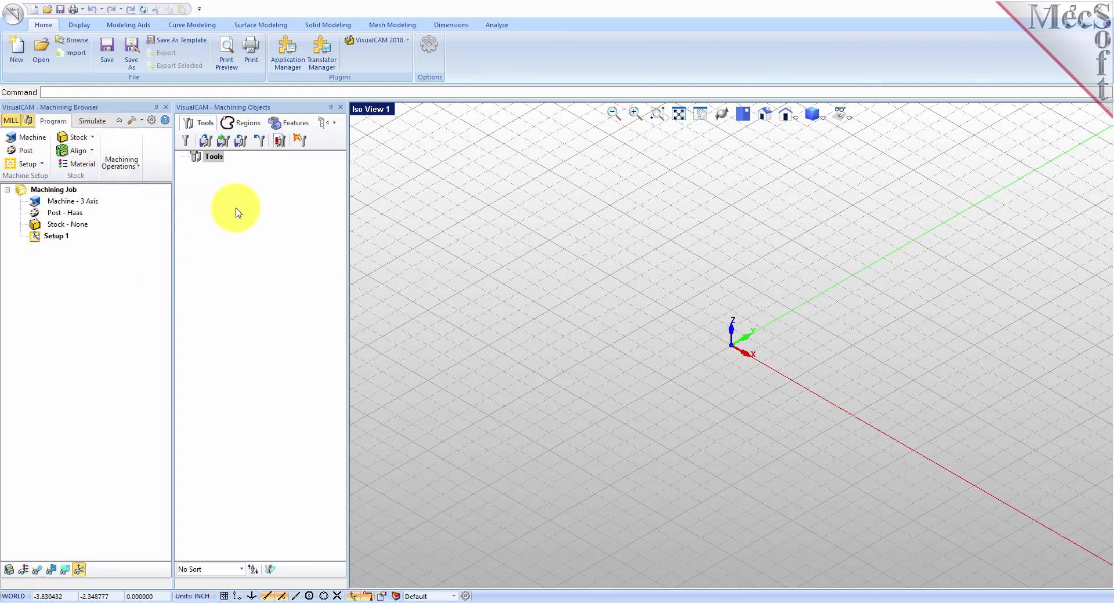
# Close the Machining Browser and Machining Objects panels and load the VisualCAM 2018 ART module.
pyautogui.click(340, 107)
pyautogui.click(166, 107)
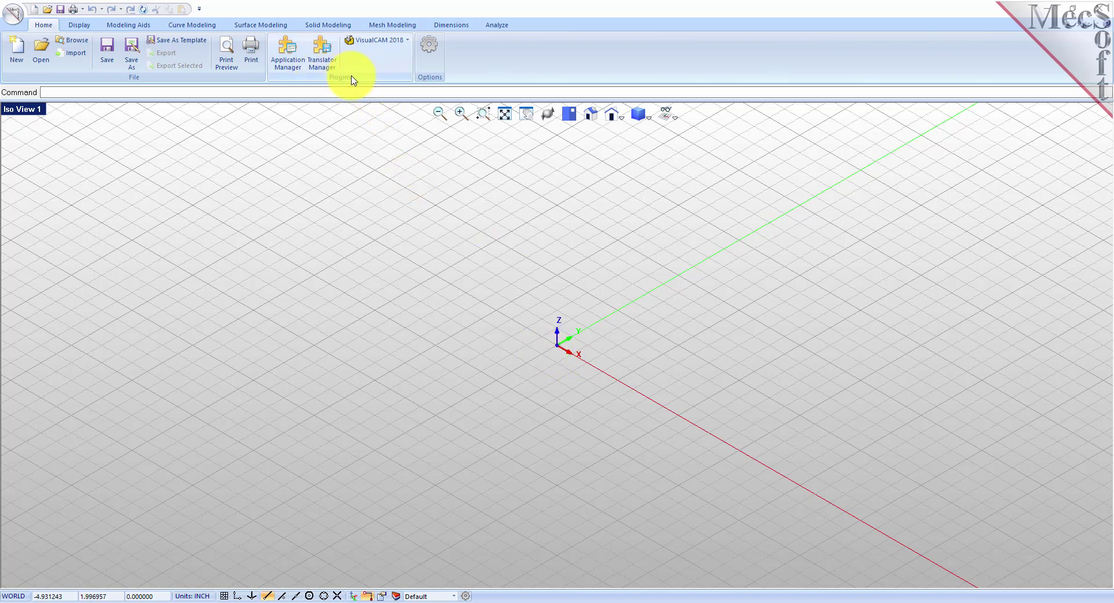
pyautogui.click(45, 28)
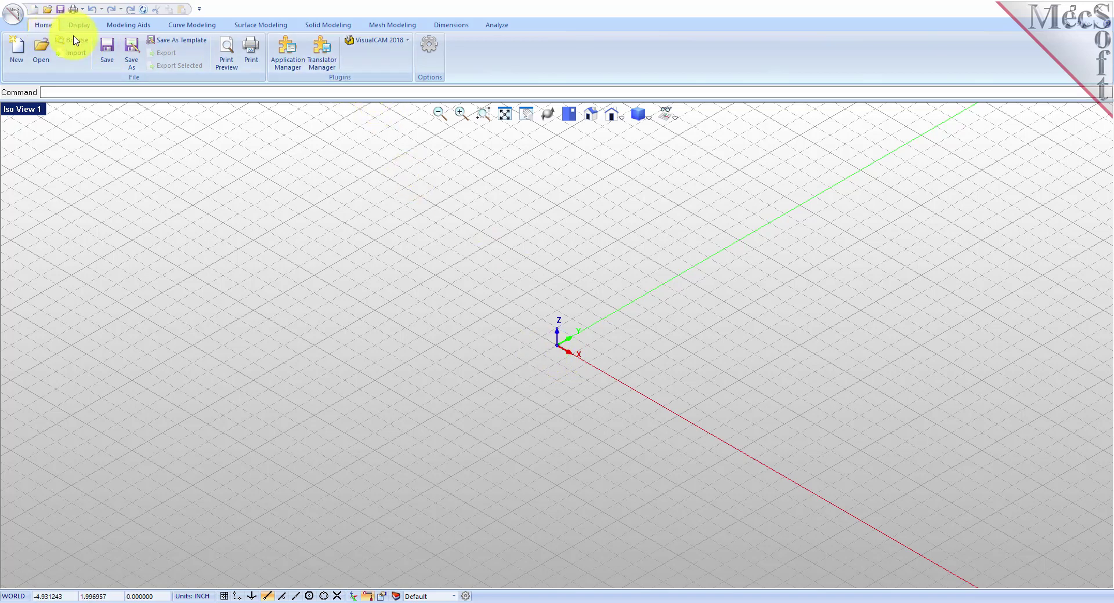
pyautogui.click(409, 42)
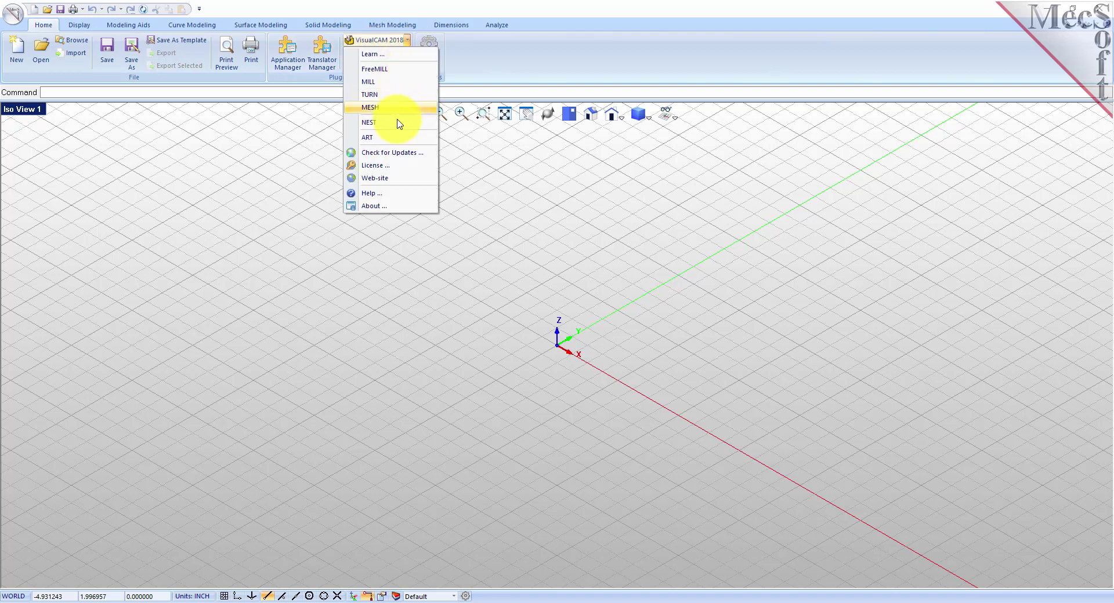
pyautogui.click(397, 143)
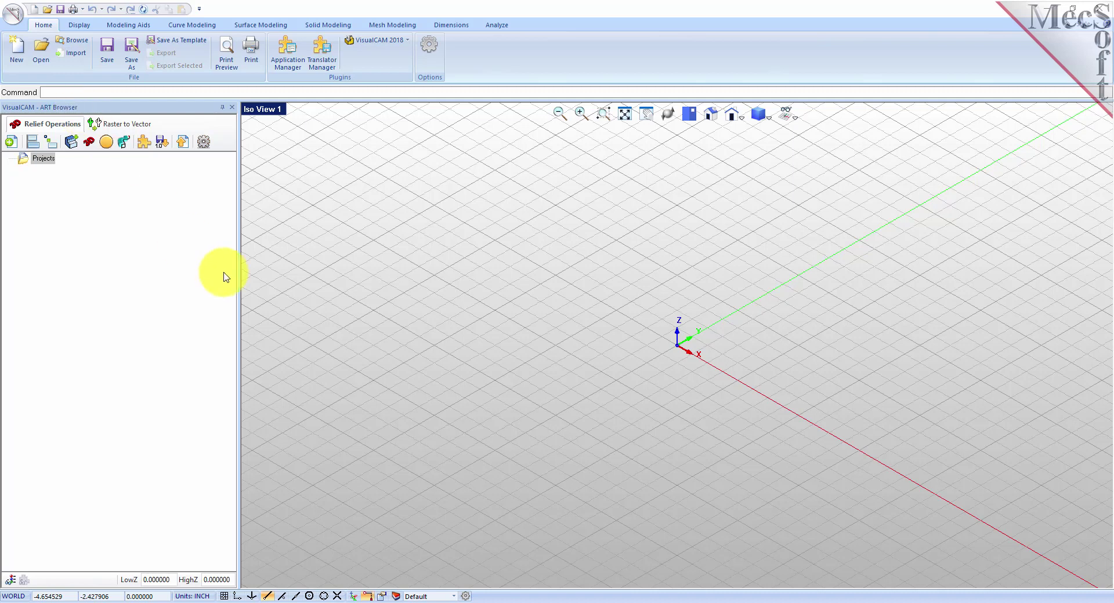
pyautogui.moveTo(239, 291)
pyautogui.mouseDown()
pyautogui.moveTo(175, 294)
pyautogui.moveTo(238, 296)
pyautogui.mouseUp()
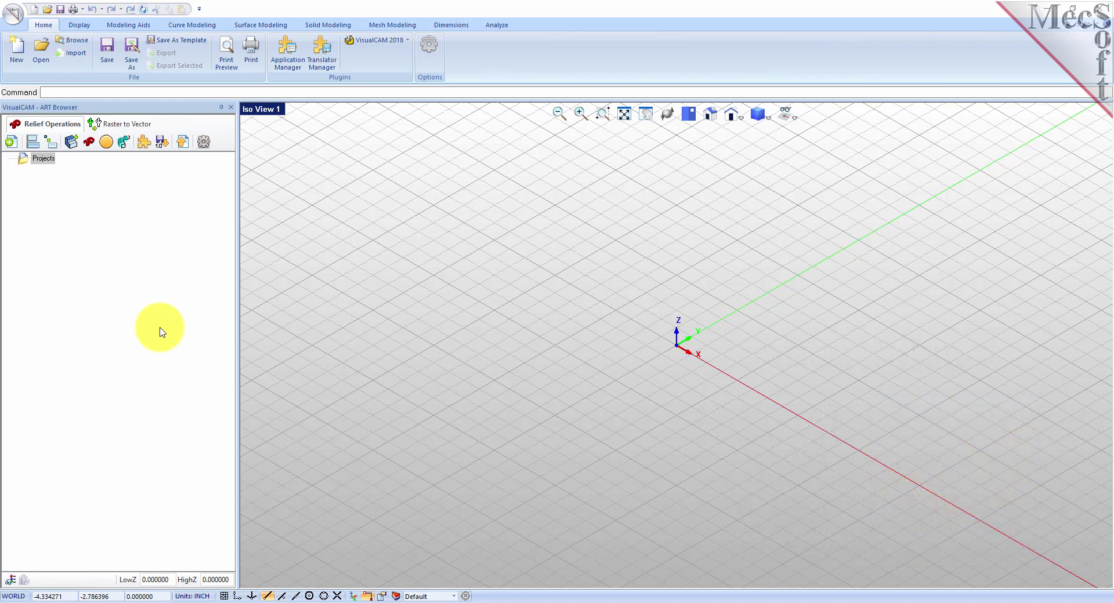
# Open the part file ARTQuickStartTutorial.vcp from the QuickStart folder.
pyautogui.click(14, 20)
pyautogui.click(55, 68)
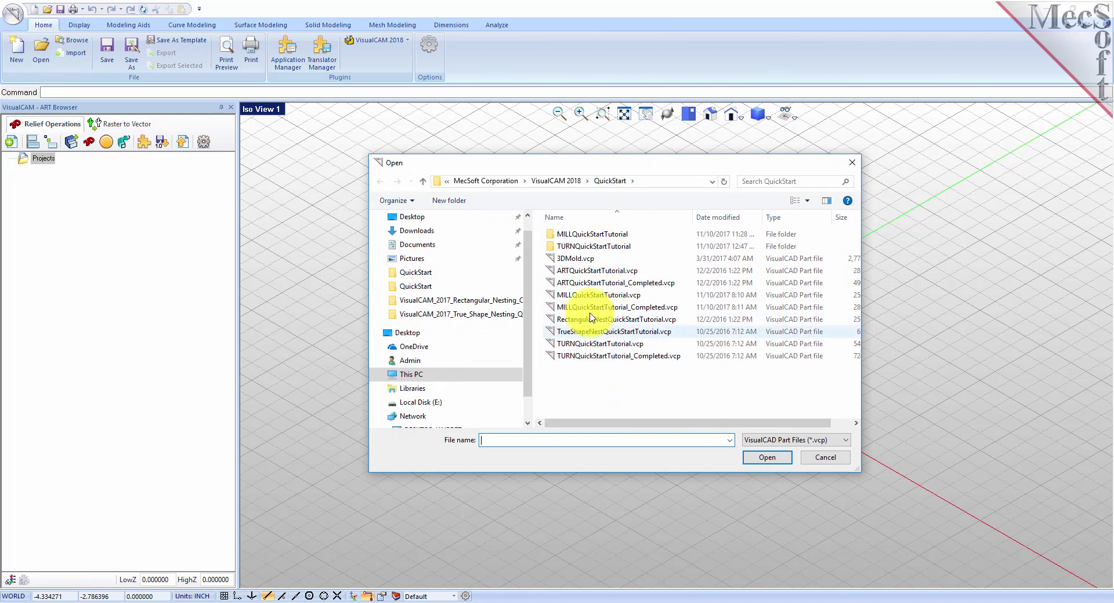
pyautogui.click(564, 273)
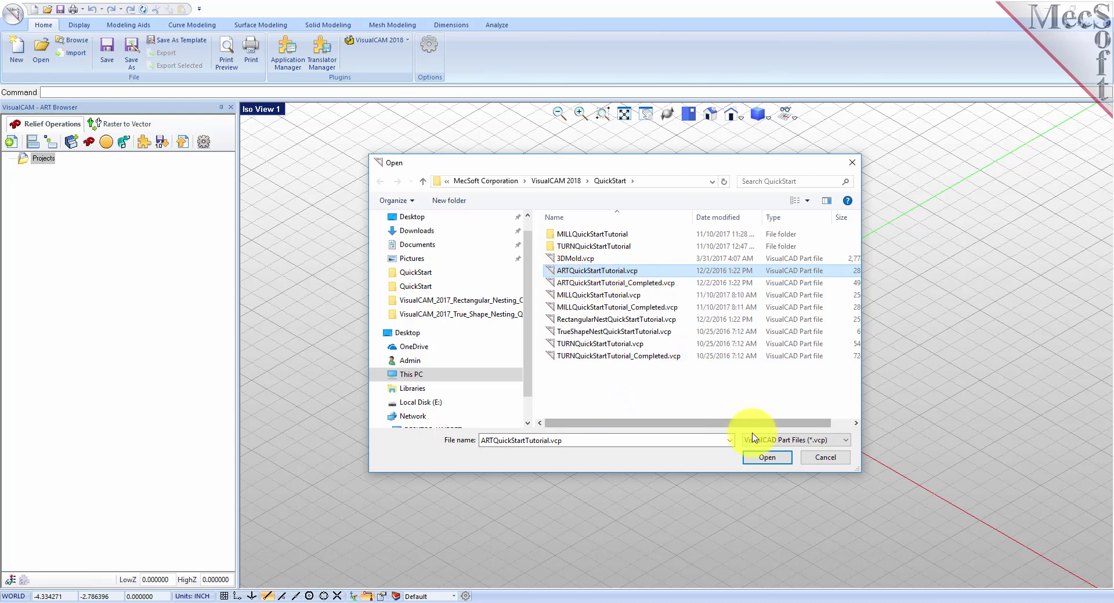
pyautogui.click(766, 458)
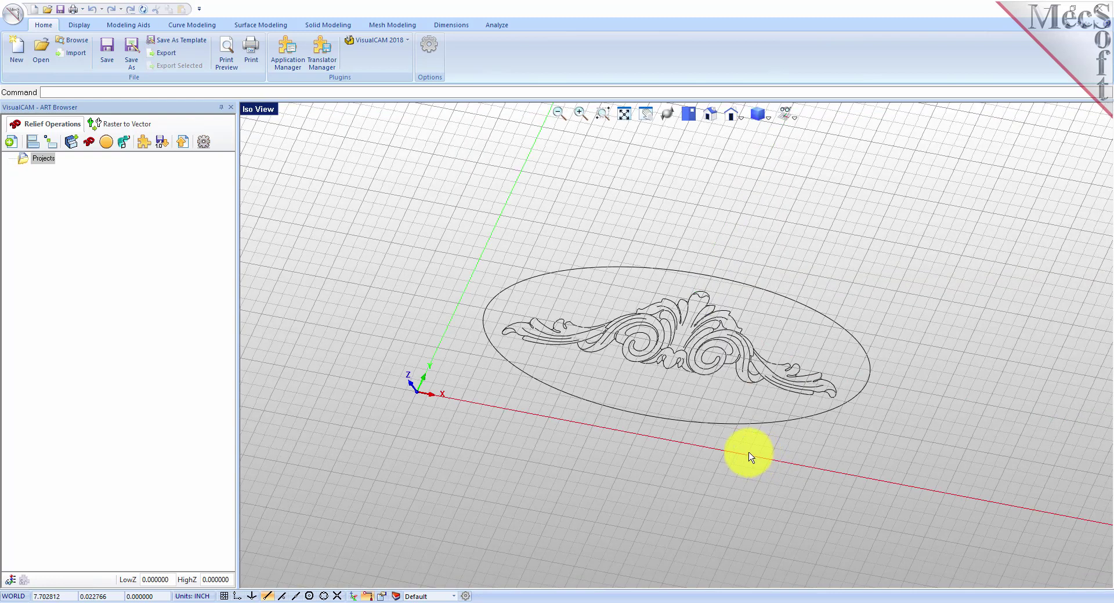
pyautogui.scroll(3, 613, 354)
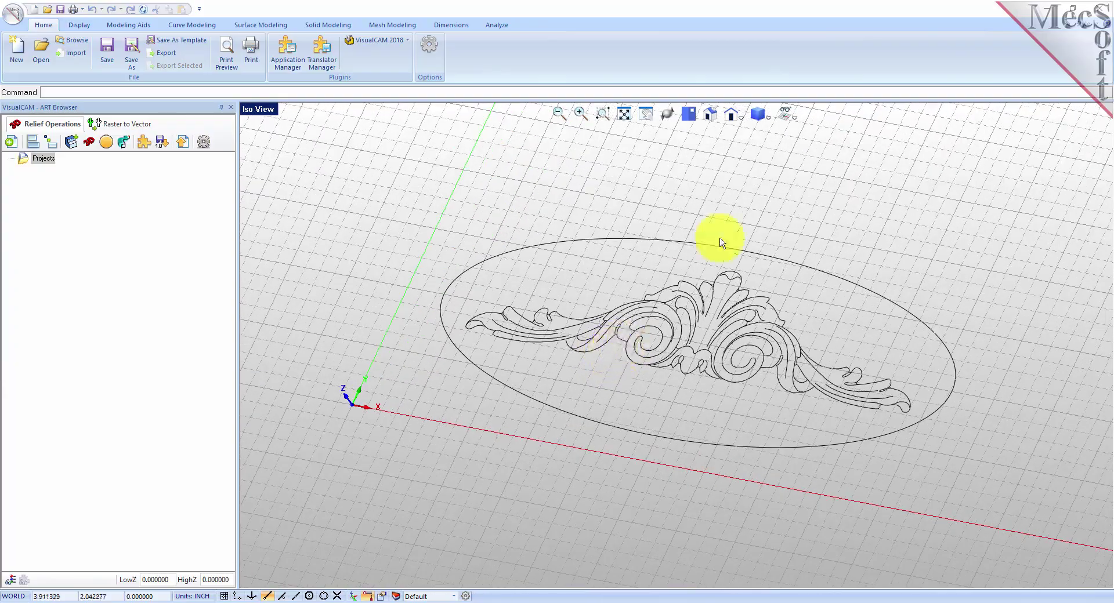
pyautogui.moveTo(666, 447); pyautogui.dragTo(714, 464, button='middle')
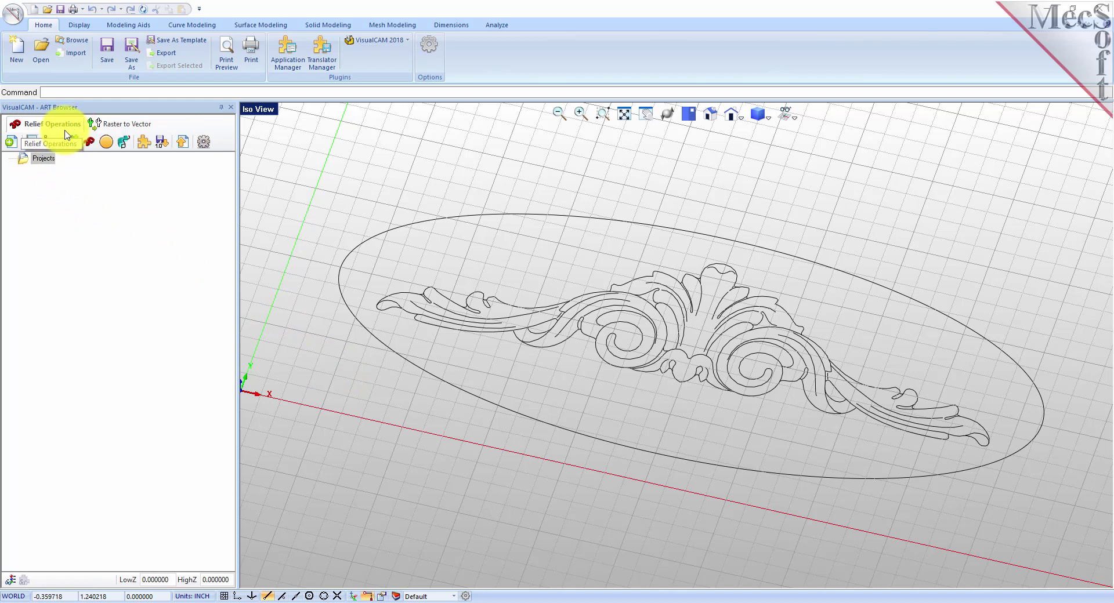
# Generate a new ART project with origin 0,0, length 4, width 10, height 0 and Fine resolution at 150 dots/inch.
pyautogui.click(12, 143)
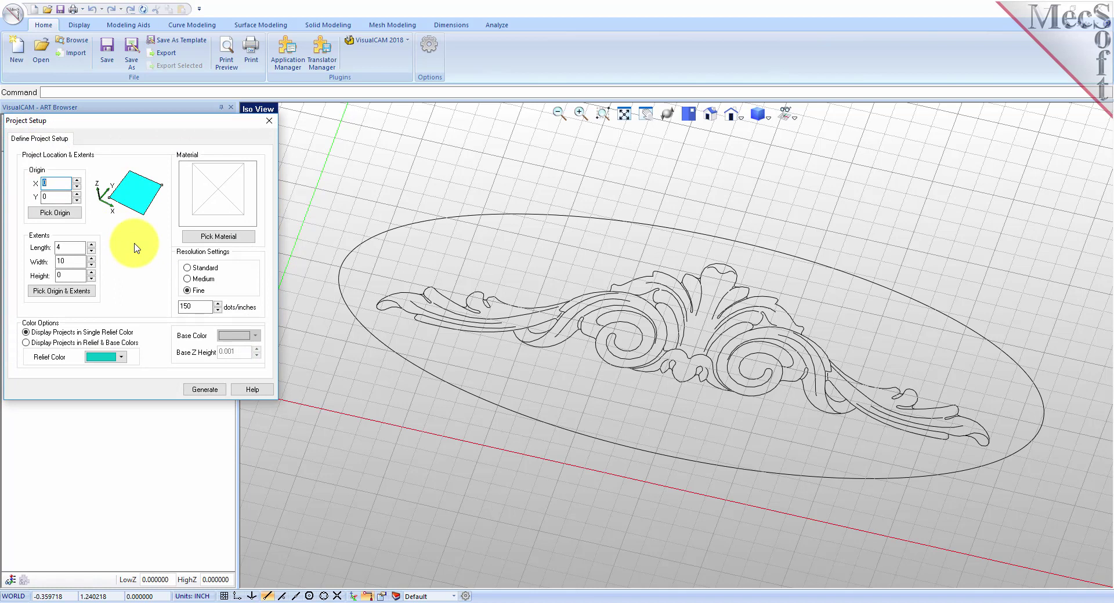
pyautogui.doubleClick(65, 247)
pyautogui.doubleClick(70, 261)
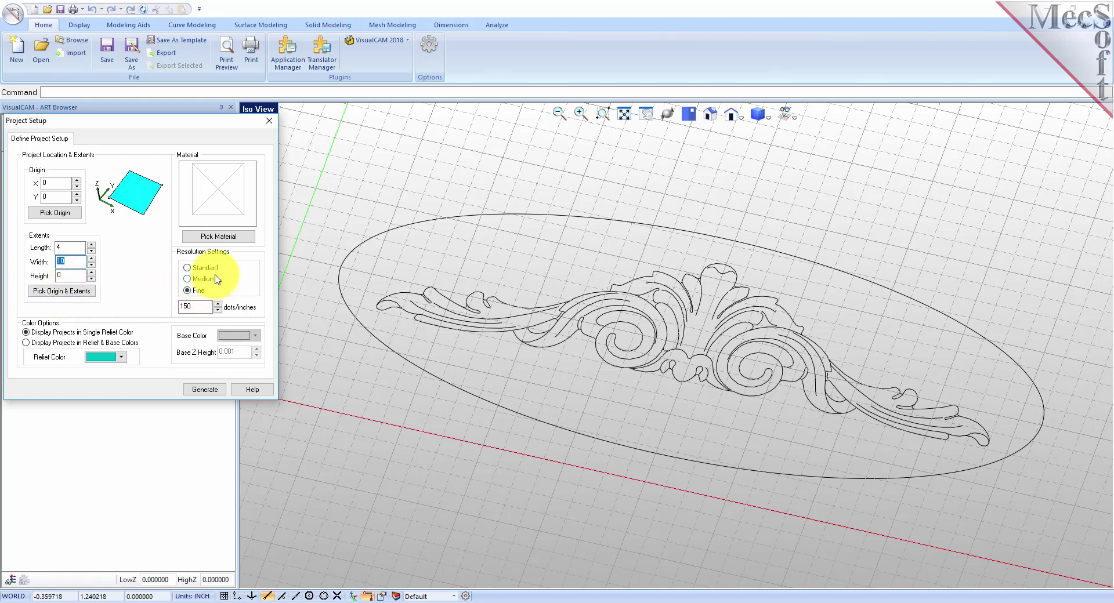
pyautogui.doubleClick(200, 305)
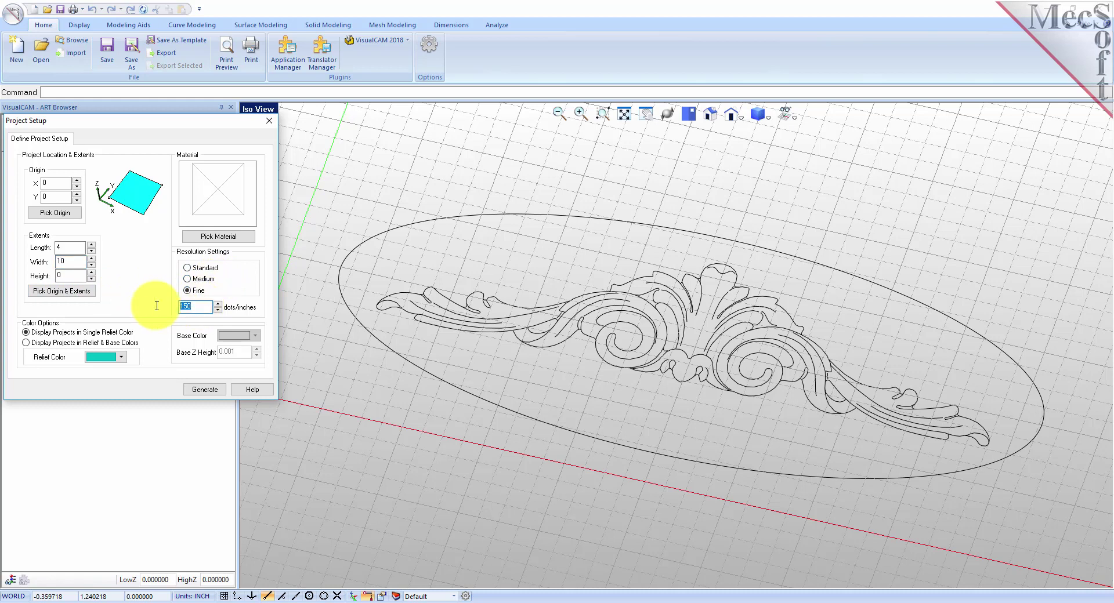
pyautogui.click(188, 292)
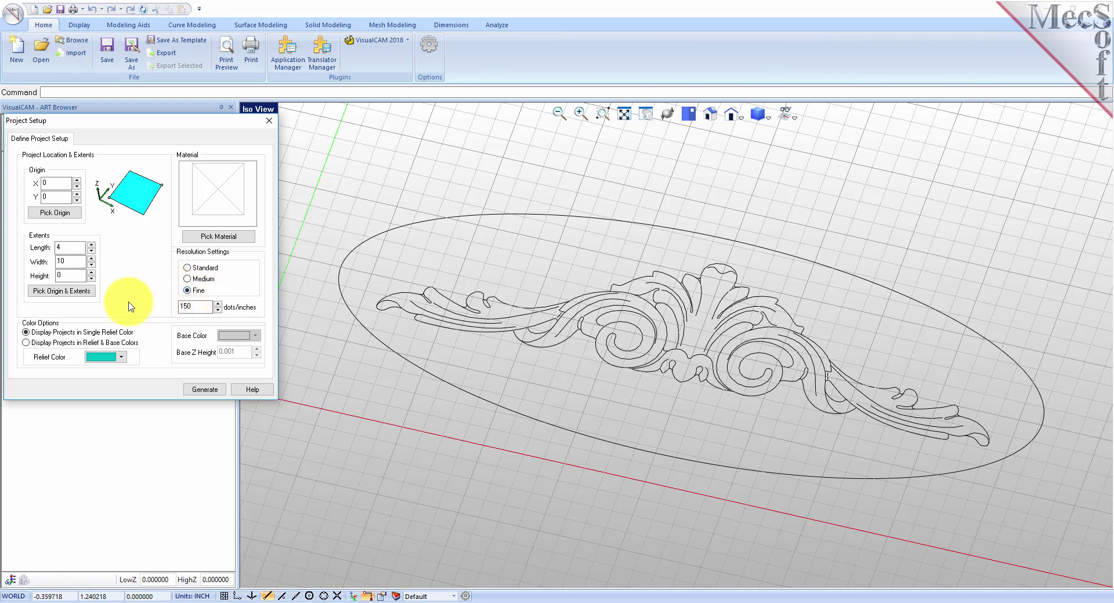
pyautogui.click(206, 390)
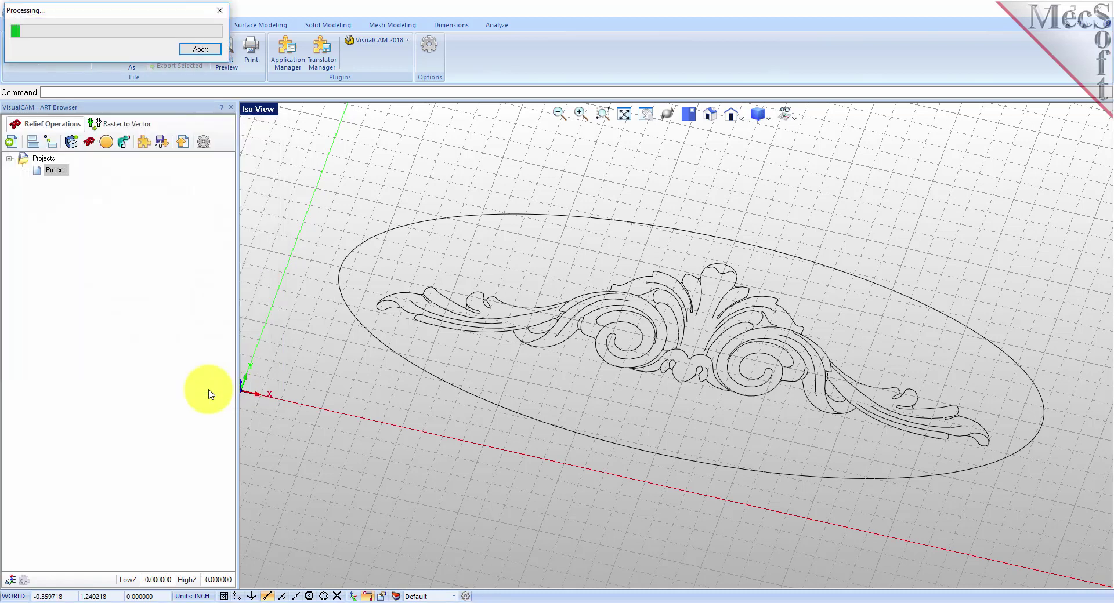
pyautogui.click(36, 171)
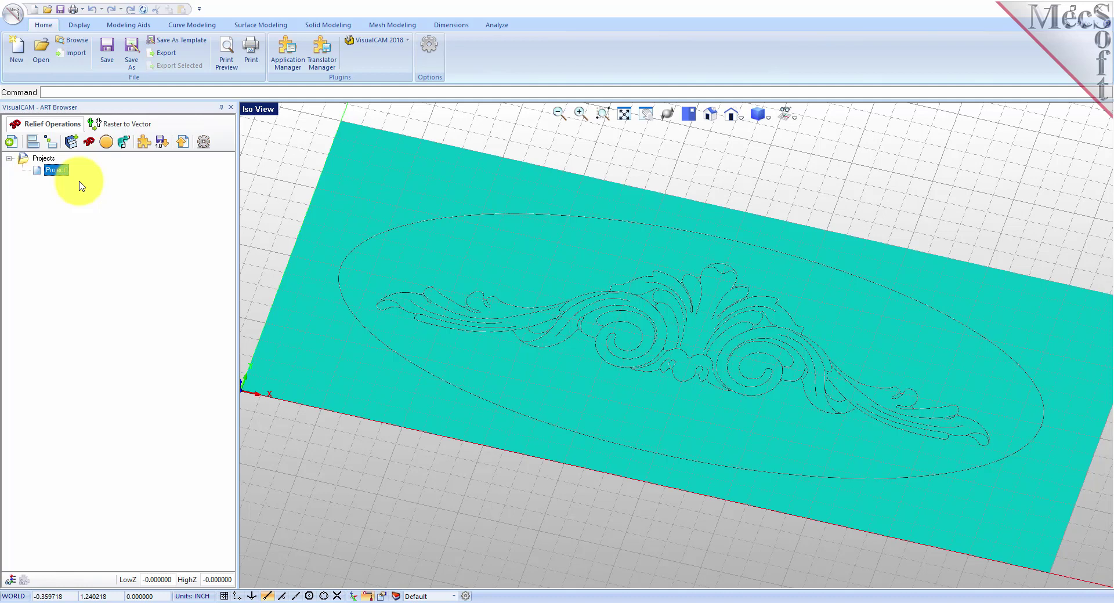
pyautogui.rightClick(57, 170)
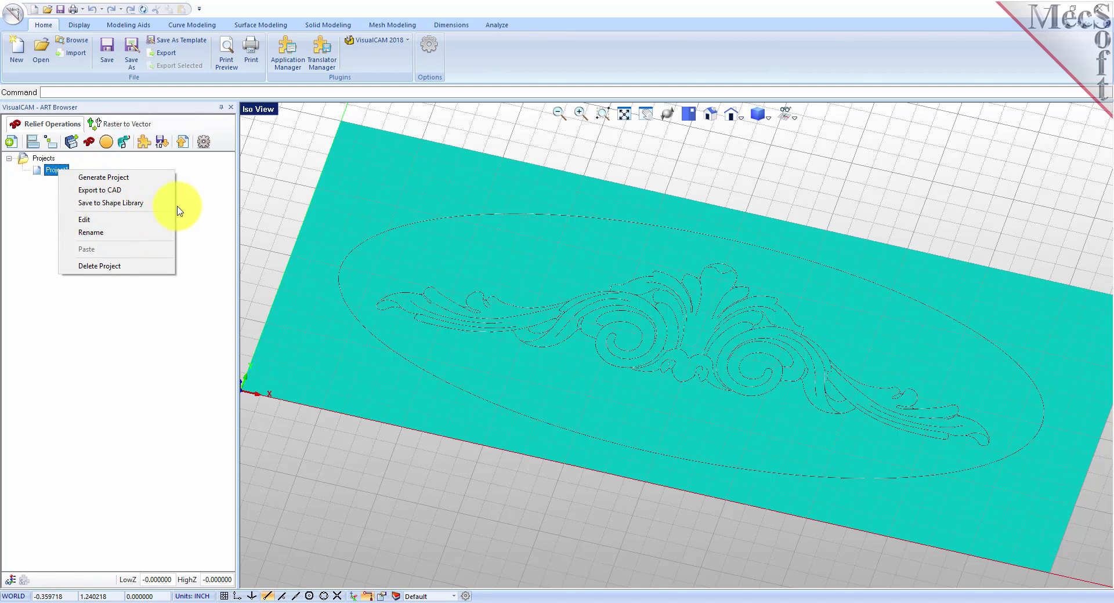
pyautogui.click(211, 197)
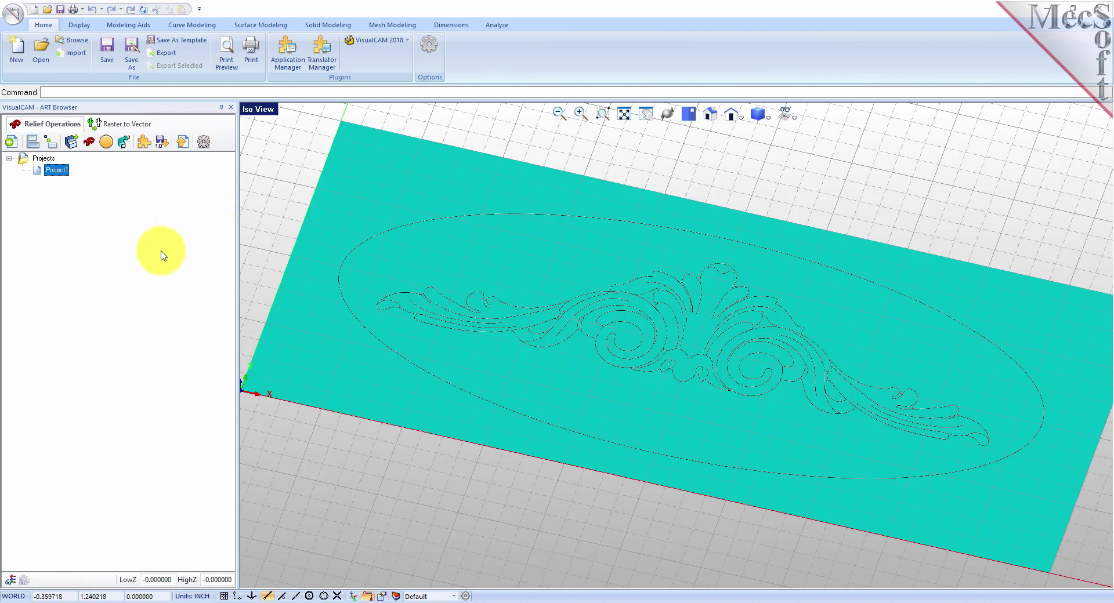
pyautogui.click(681, 405)
pyautogui.moveTo(682, 405)
pyautogui.mouseDown()
pyautogui.moveTo(677, 380)
pyautogui.moveTo(674, 412)
pyautogui.mouseUp()
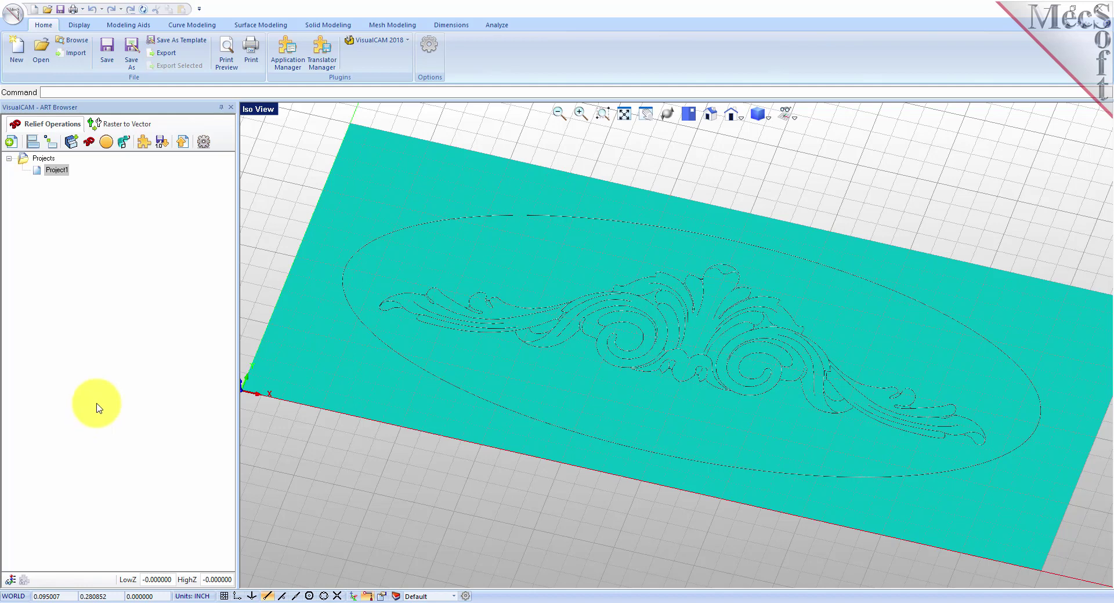
# Define a Sweeping Operation of type Add with scale 1, closed insides filled and the rounded cross-section enlarged to a radius of about 0.23.
pyautogui.click(123, 148)
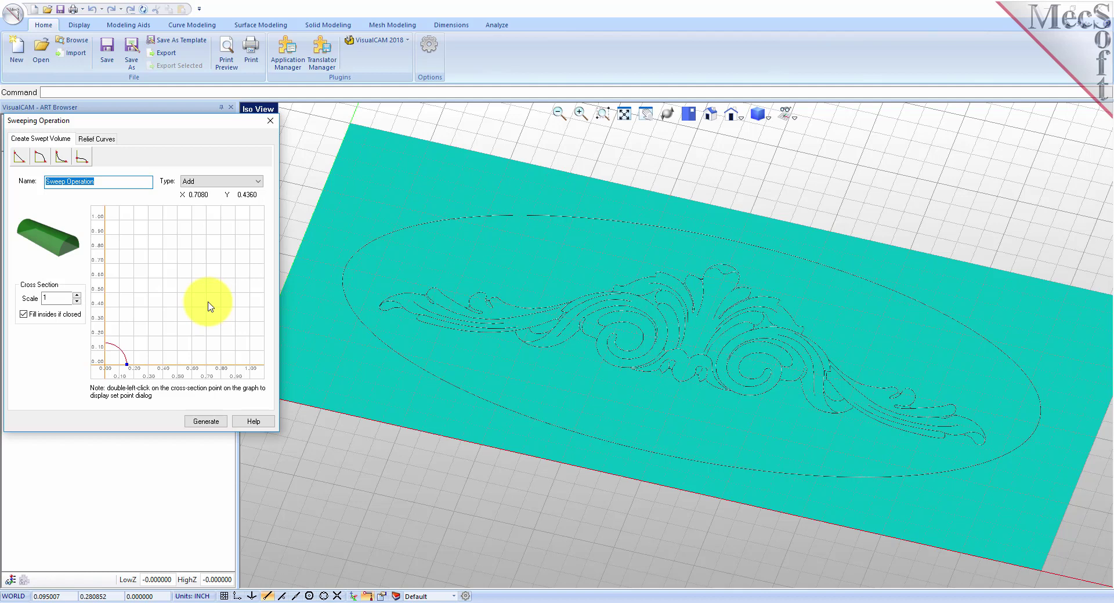
pyautogui.click(206, 182)
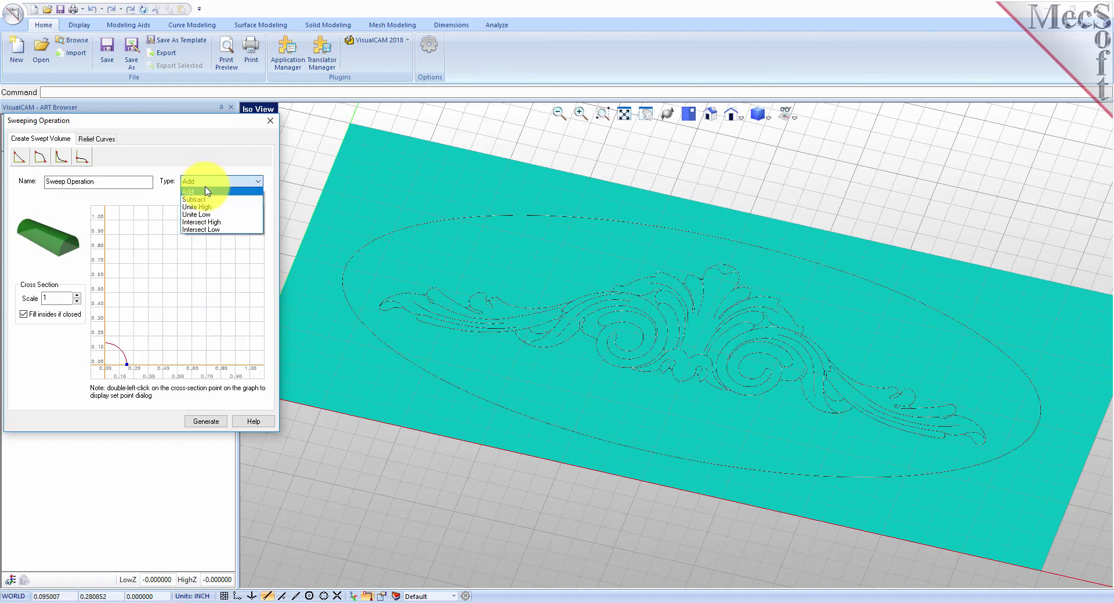
pyautogui.click(204, 193)
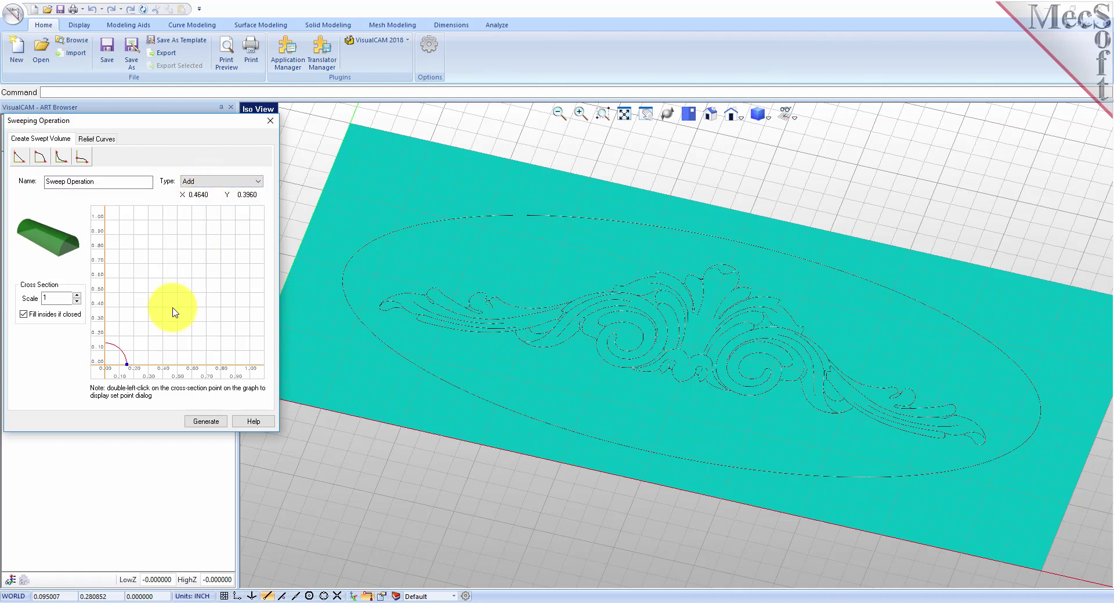
pyautogui.doubleClick(58, 298)
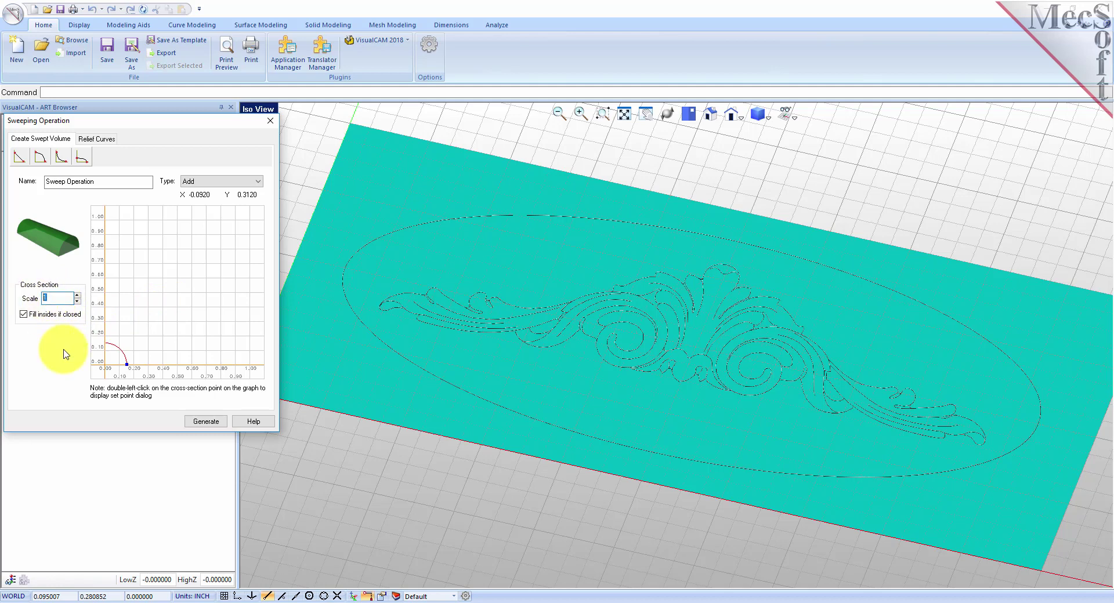
pyautogui.moveTo(127, 365)
pyautogui.mouseDown()
pyautogui.moveTo(242, 372)
pyautogui.moveTo(139, 376)
pyautogui.mouseUp()
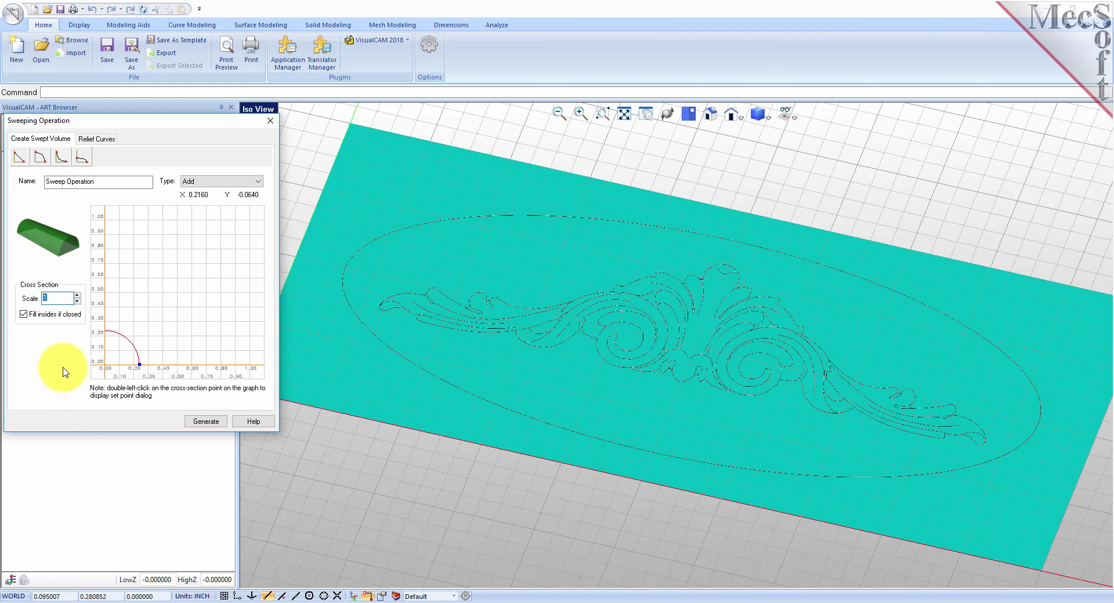
pyautogui.click(24, 315)
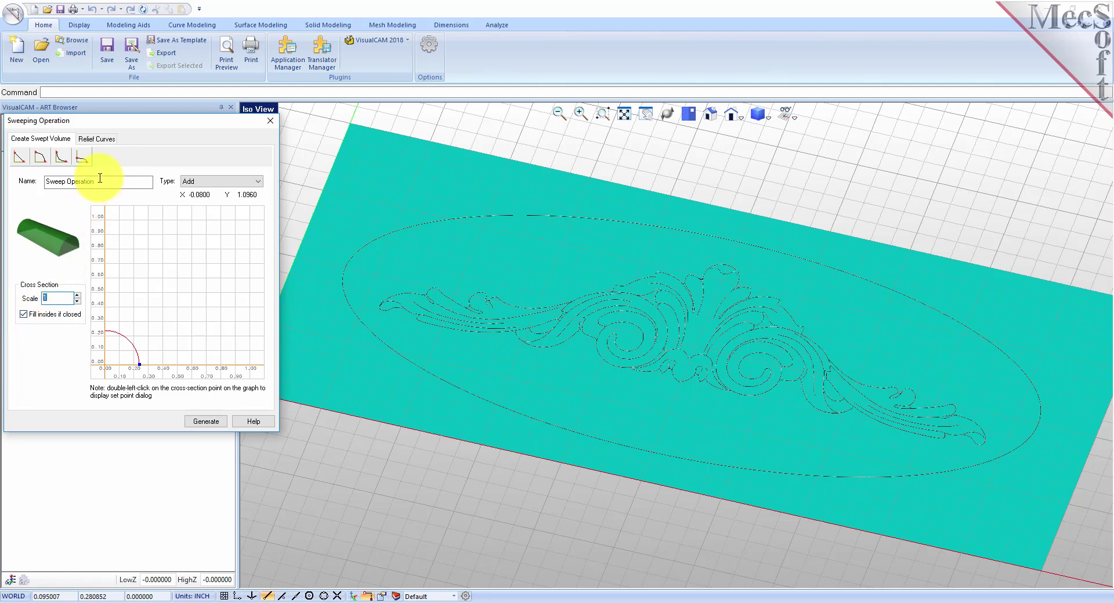
# Assign the outer ellipse as the sweep's border curve and generate the swept relief.
pyautogui.click(96, 139)
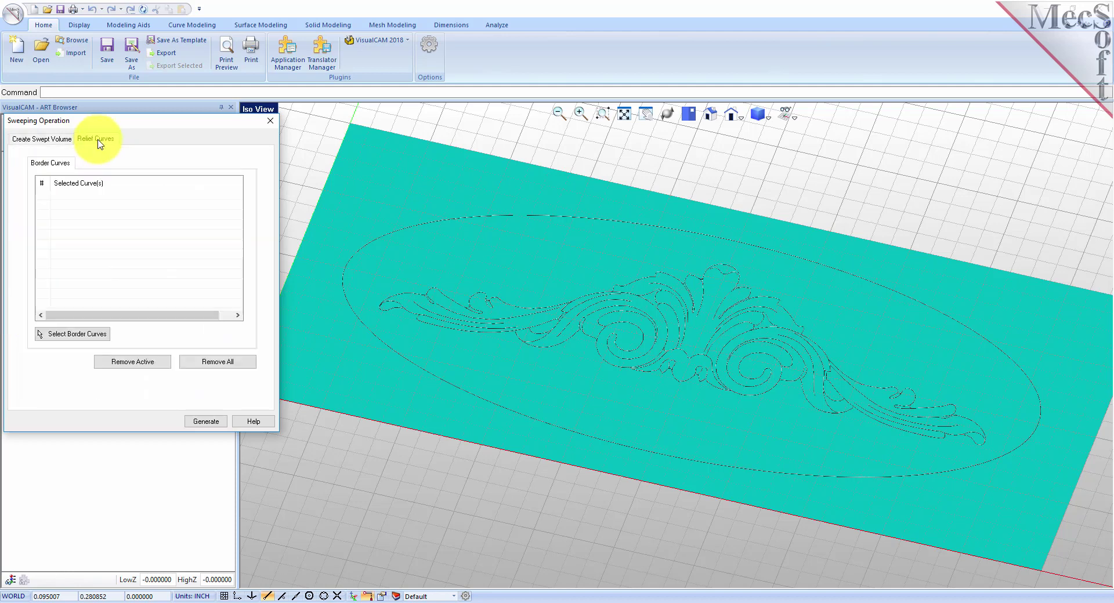
pyautogui.click(81, 336)
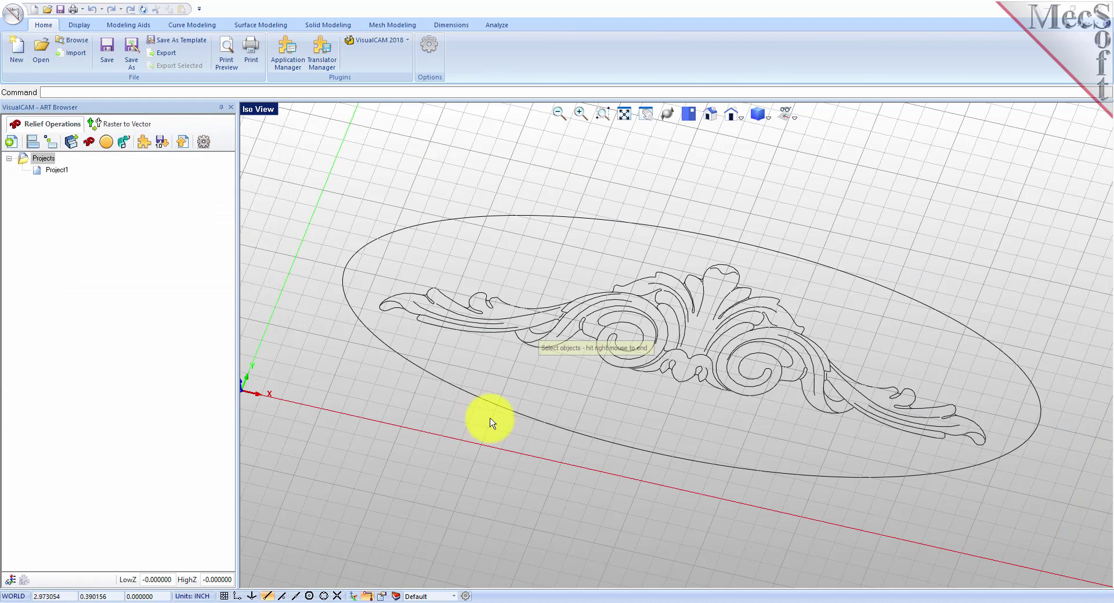
pyautogui.click(492, 216)
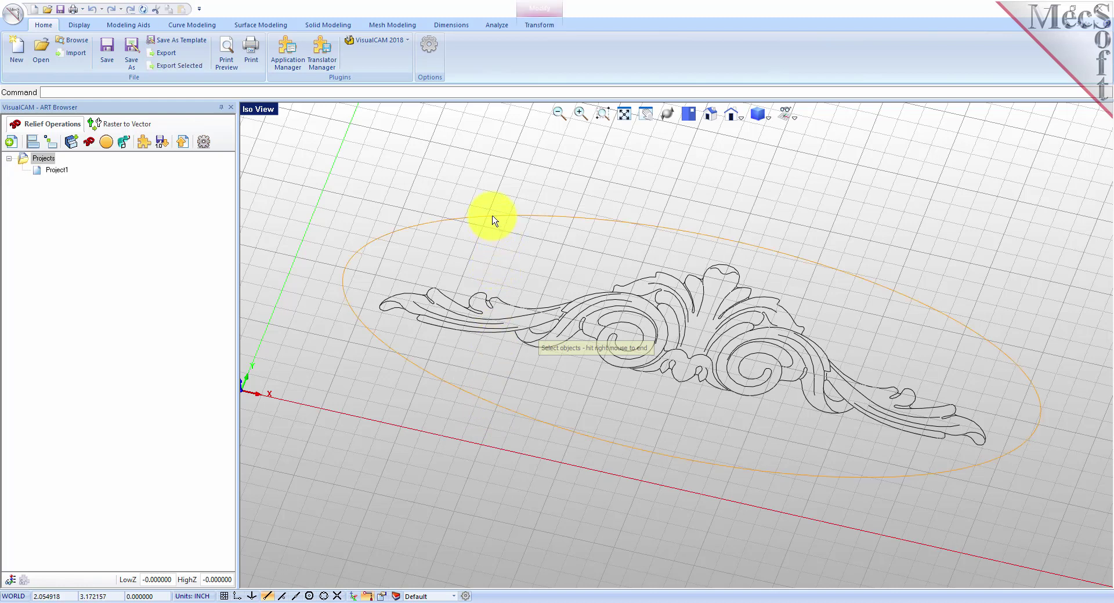
pyautogui.rightClick(495, 255)
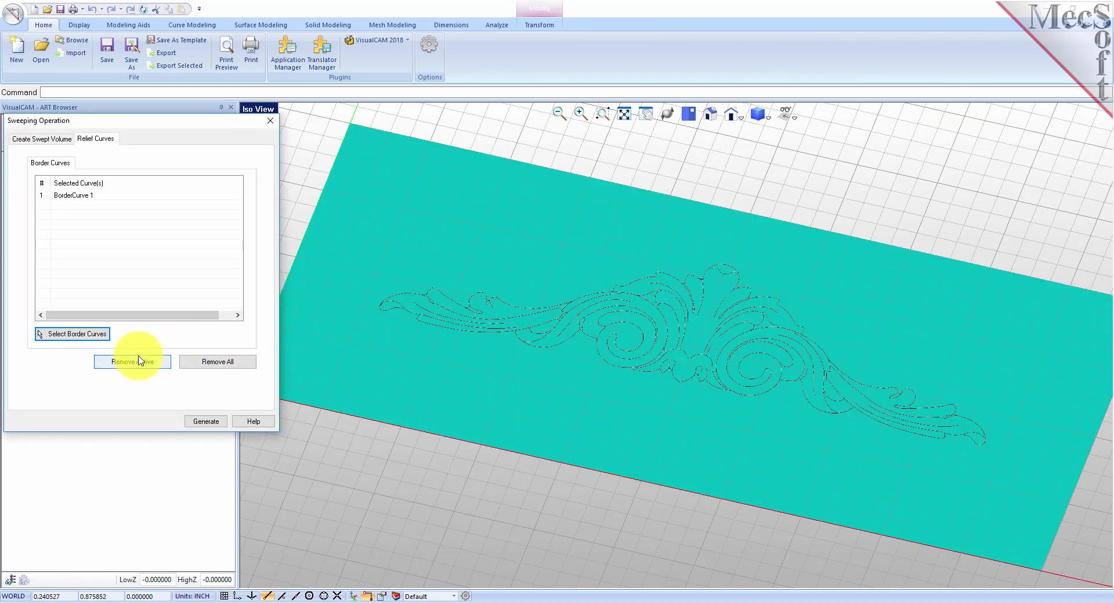
pyautogui.click(77, 196)
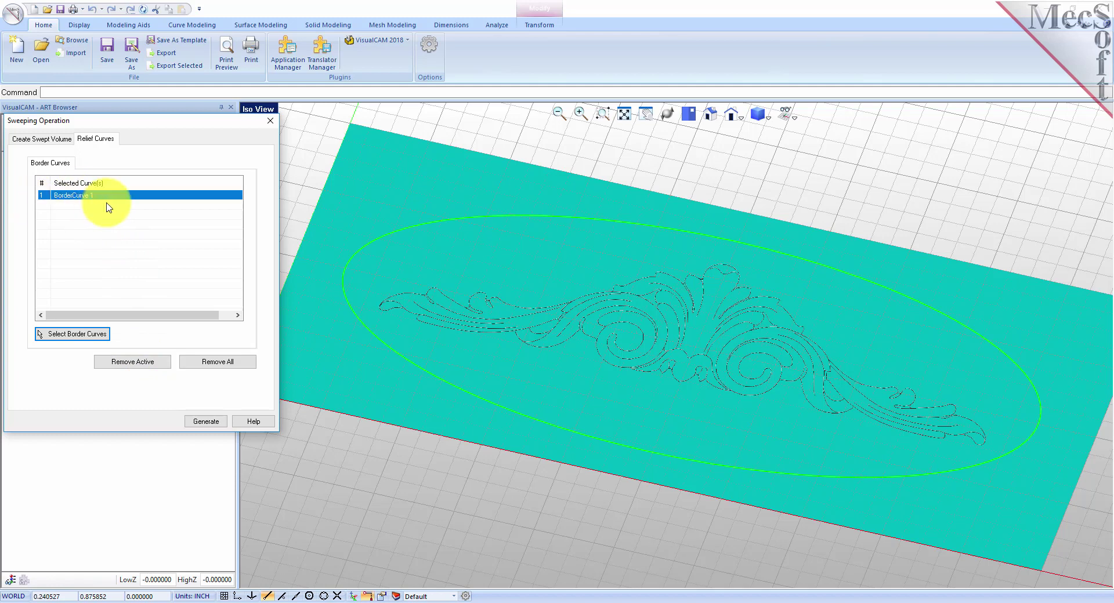
pyautogui.click(207, 422)
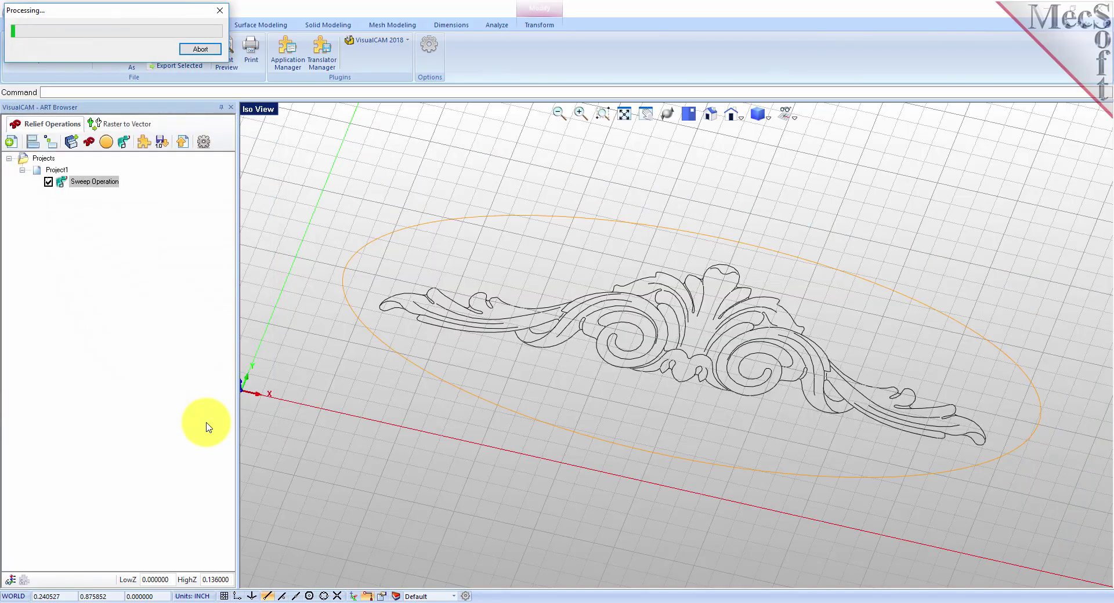
# Deactivate the Sweep Operation in Project1 so its relief is suppressed.
pyautogui.moveTo(634, 462); pyautogui.dragTo(693, 458, button='right')
pyautogui.click(49, 182)
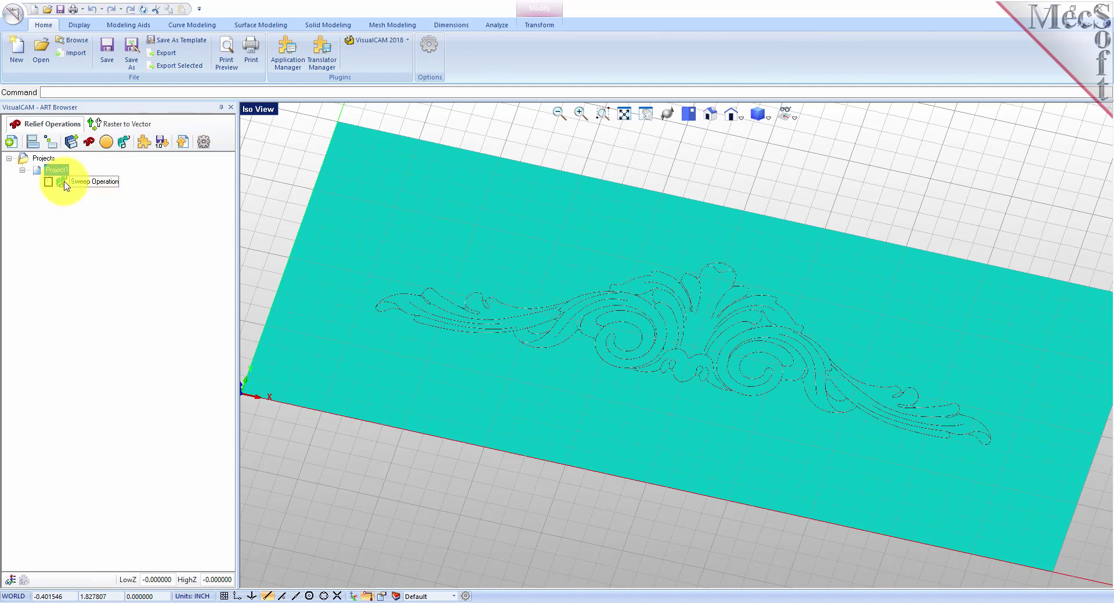
pyautogui.click(105, 184)
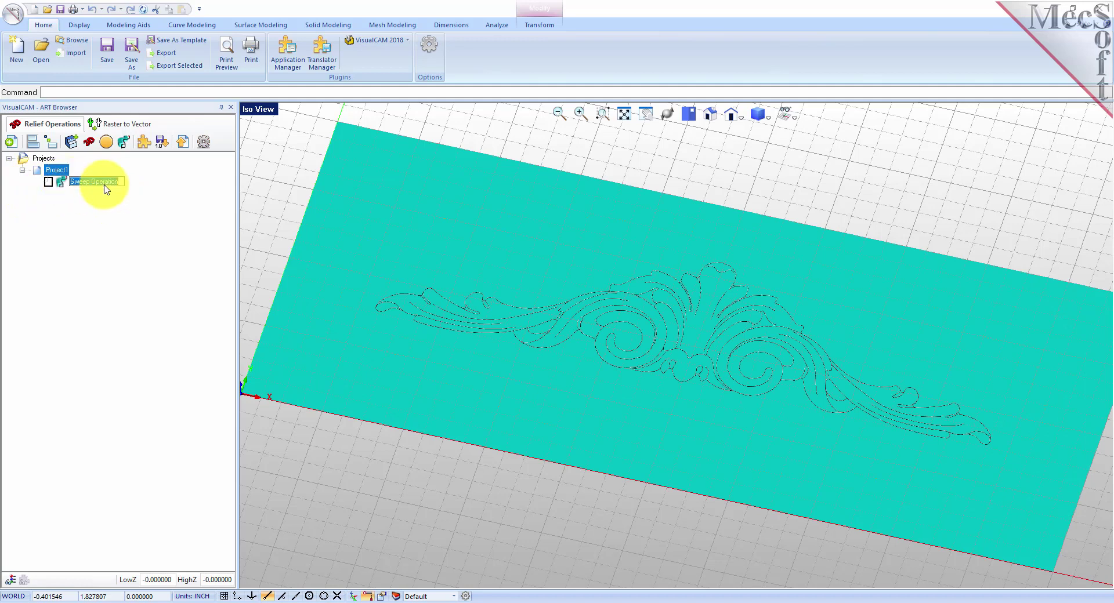
pyautogui.press('End')
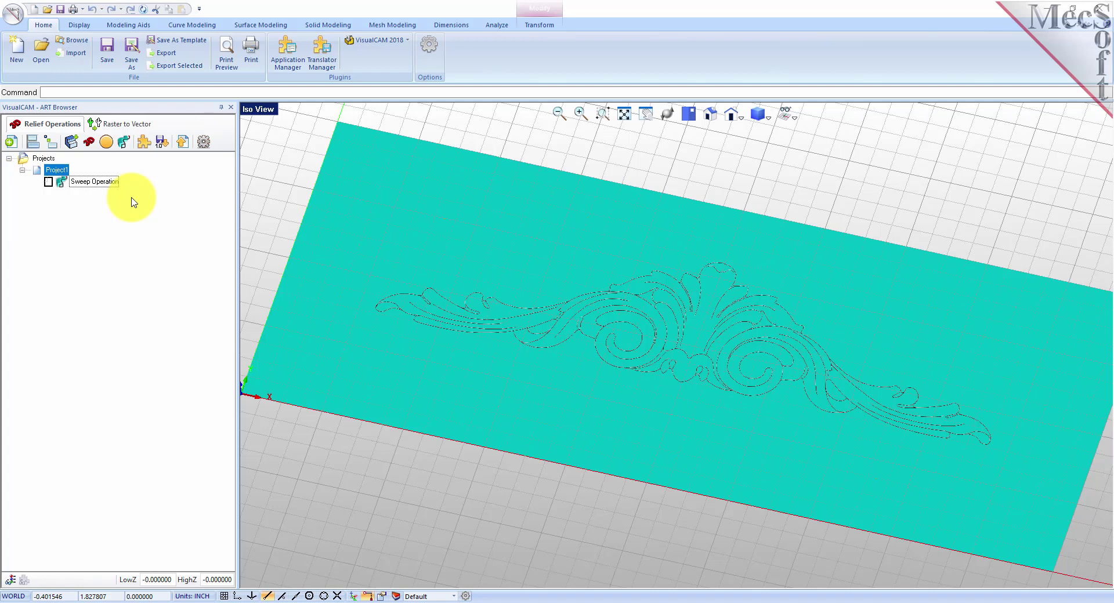
# Define a Puffing Operation of type Add with a slightly raised rounded cross-section, maximum puffing height 0.5 and smoothing enabled at 6.
pyautogui.click(110, 150)
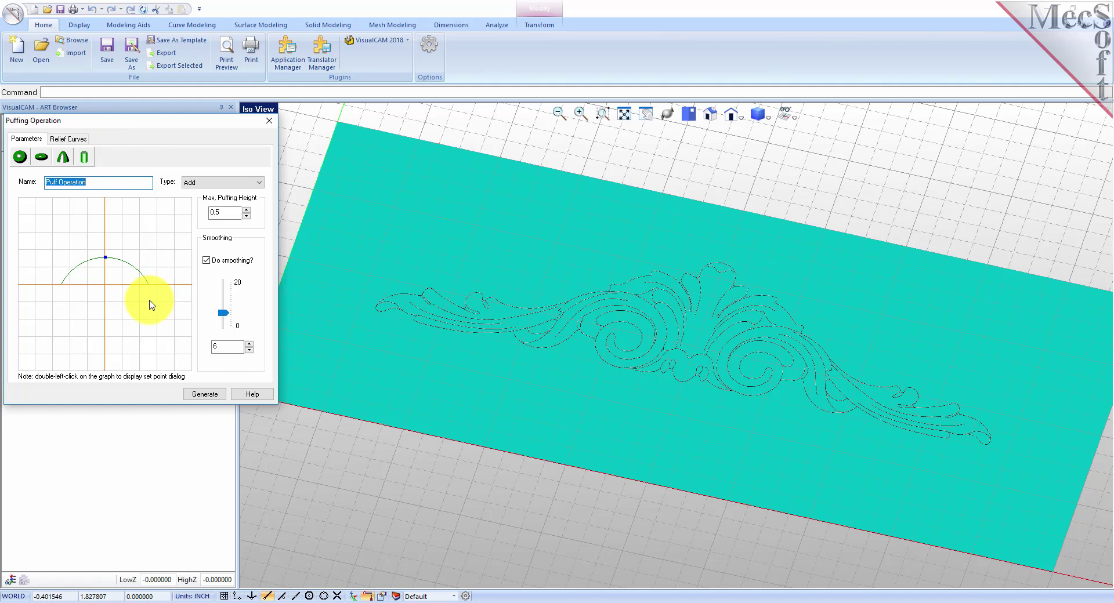
pyautogui.click(20, 157)
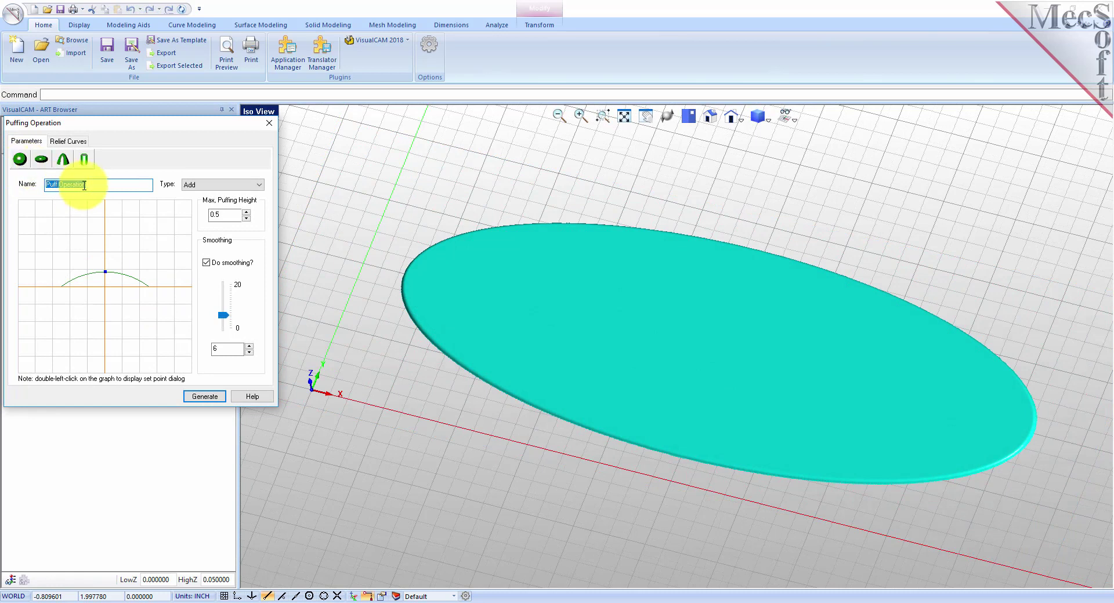
pyautogui.click(220, 185)
pyautogui.click(211, 195)
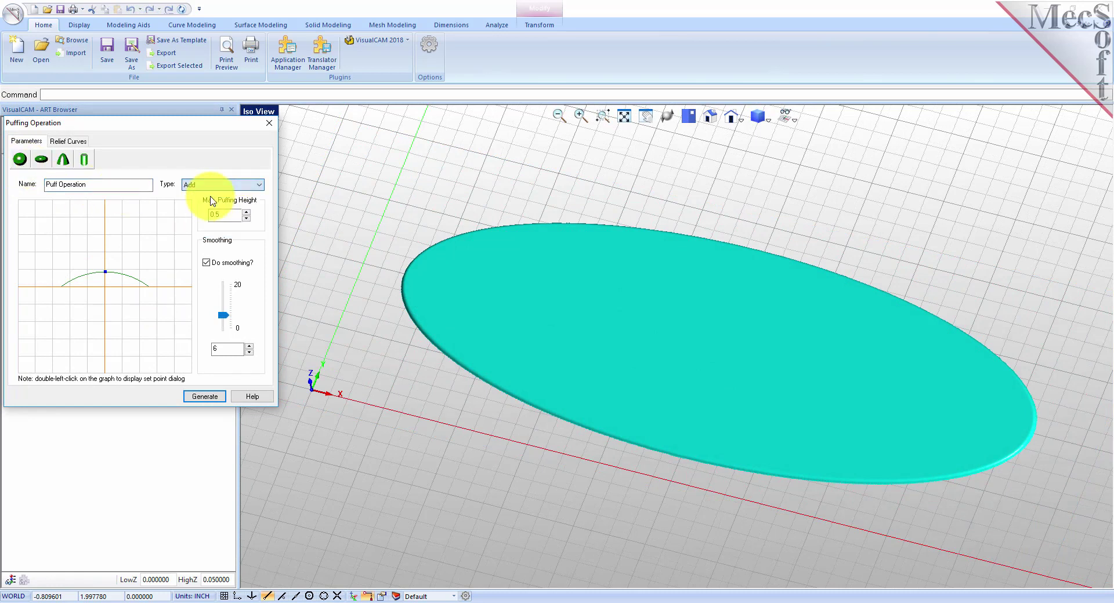
pyautogui.doubleClick(226, 214)
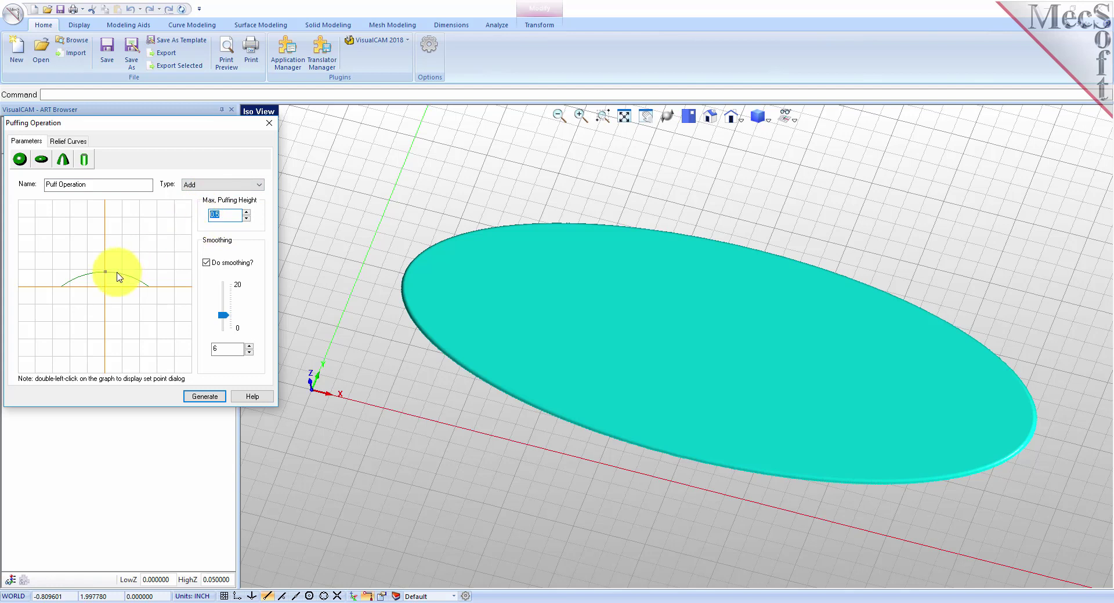
pyautogui.moveTo(105, 271)
pyautogui.mouseDown()
pyautogui.moveTo(100, 240)
pyautogui.moveTo(107, 270)
pyautogui.mouseUp()
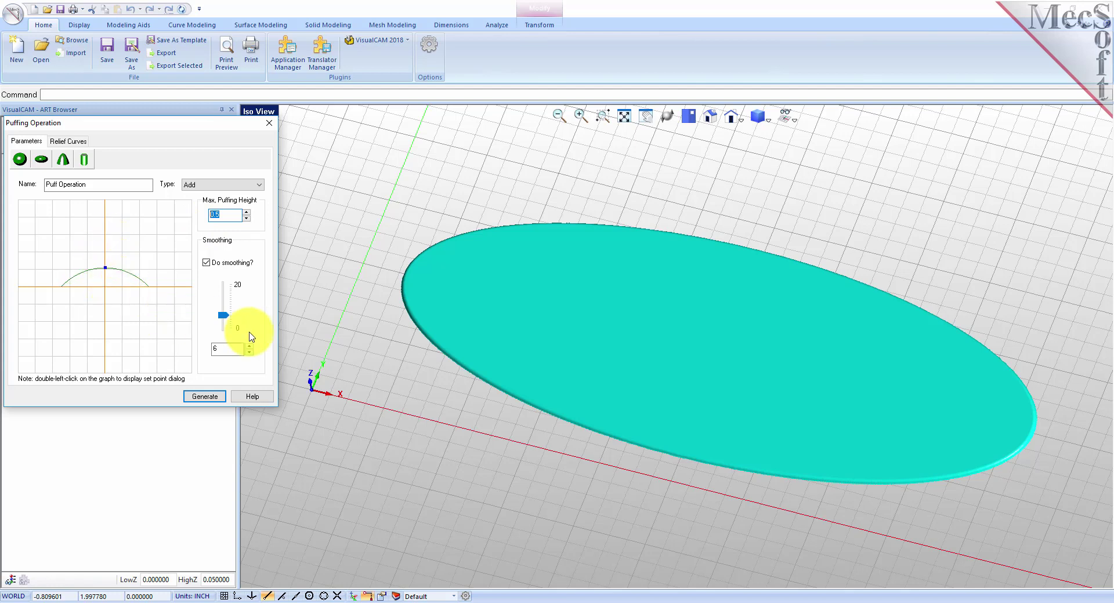
pyautogui.click(206, 264)
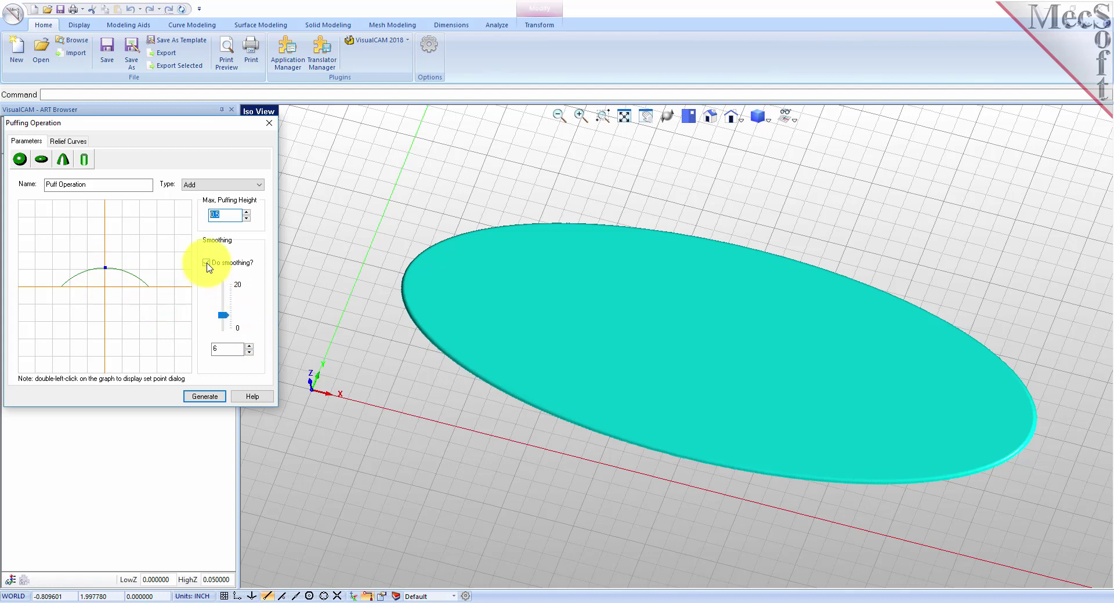
pyautogui.click(206, 263)
pyautogui.doubleClick(228, 349)
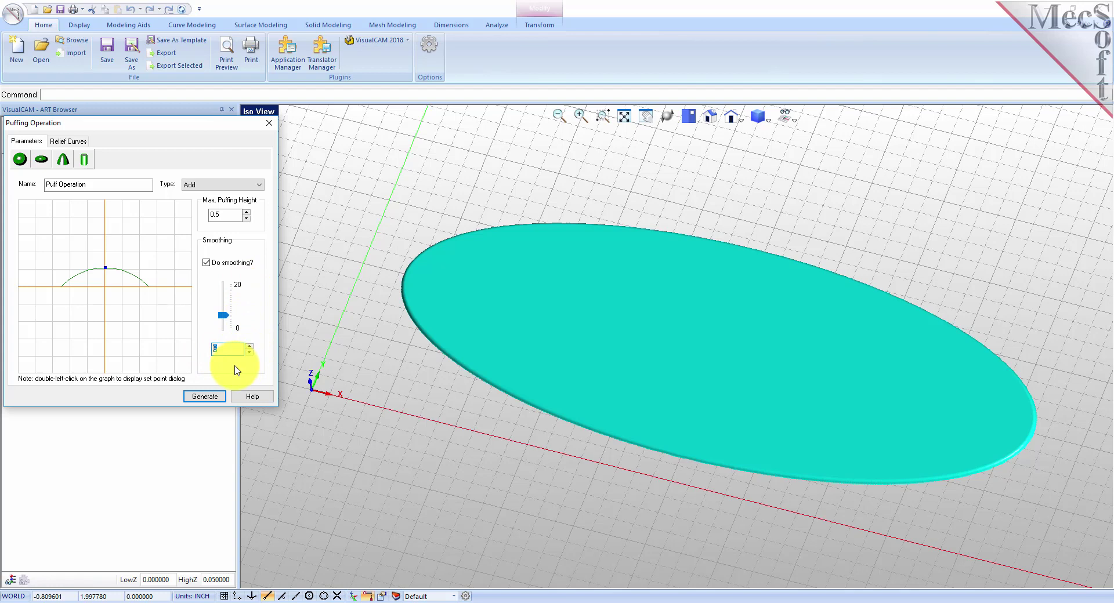
# Replace the puff's existing border curve with the outer outline of the scroll ornament.
pyautogui.click(68, 141)
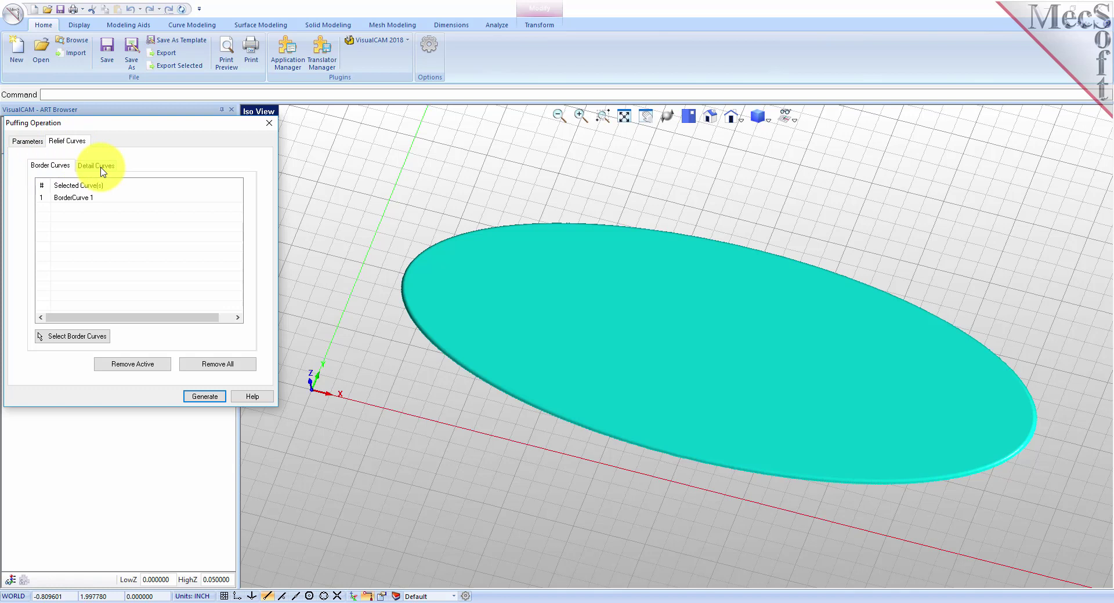
pyautogui.click(74, 198)
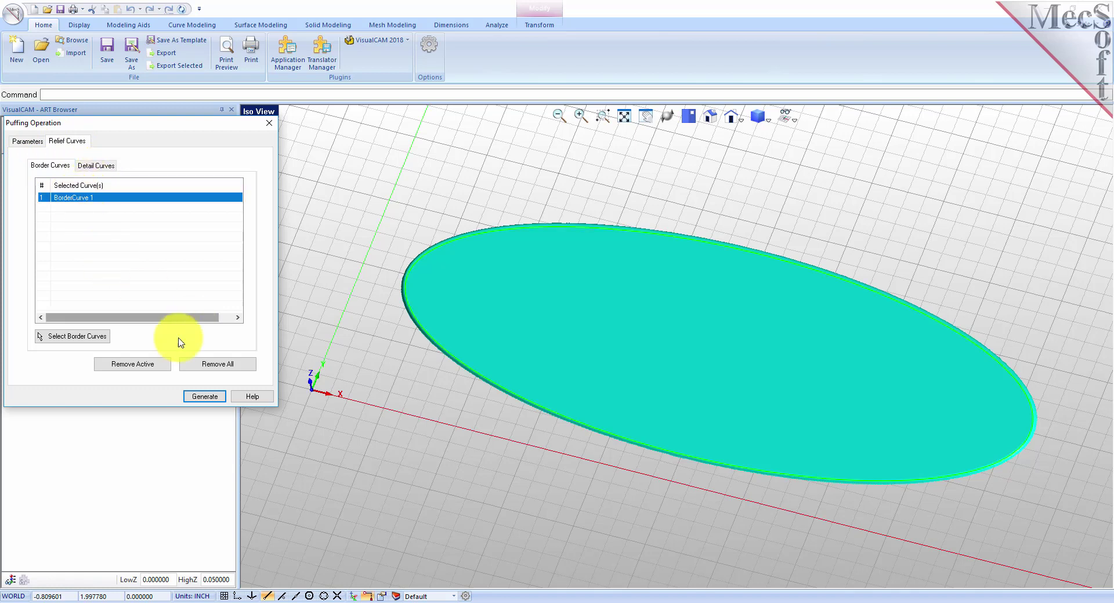
pyautogui.click(138, 367)
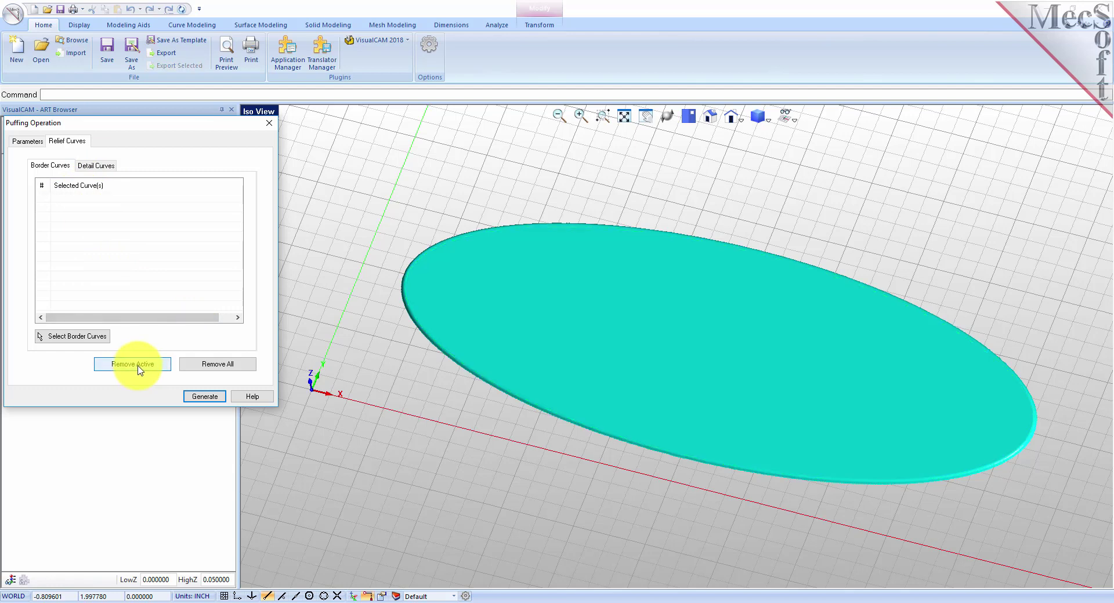
pyautogui.click(105, 344)
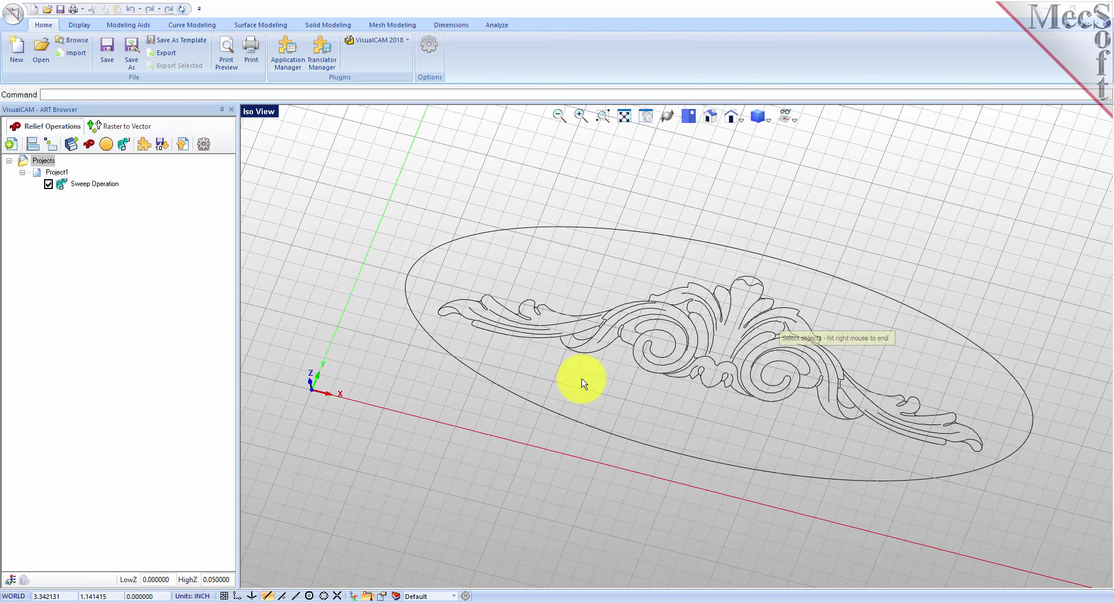
pyautogui.click(569, 320)
pyautogui.rightClick(564, 373)
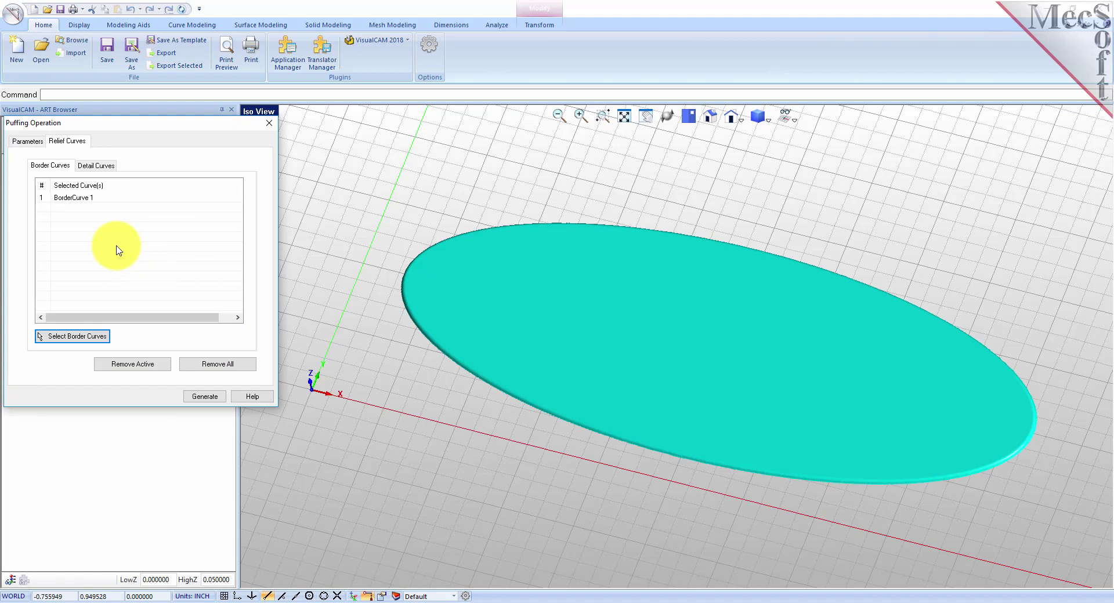
# Assign the ornament's inner curves as the puff's detail curves, leaving out its outer outline.
pyautogui.click(95, 167)
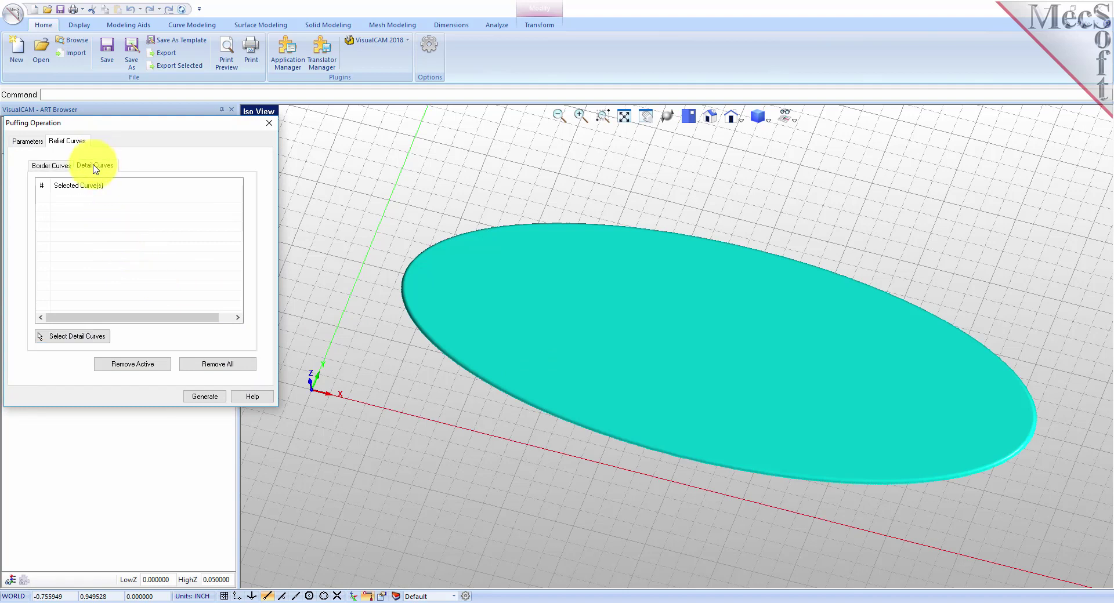
pyautogui.click(90, 338)
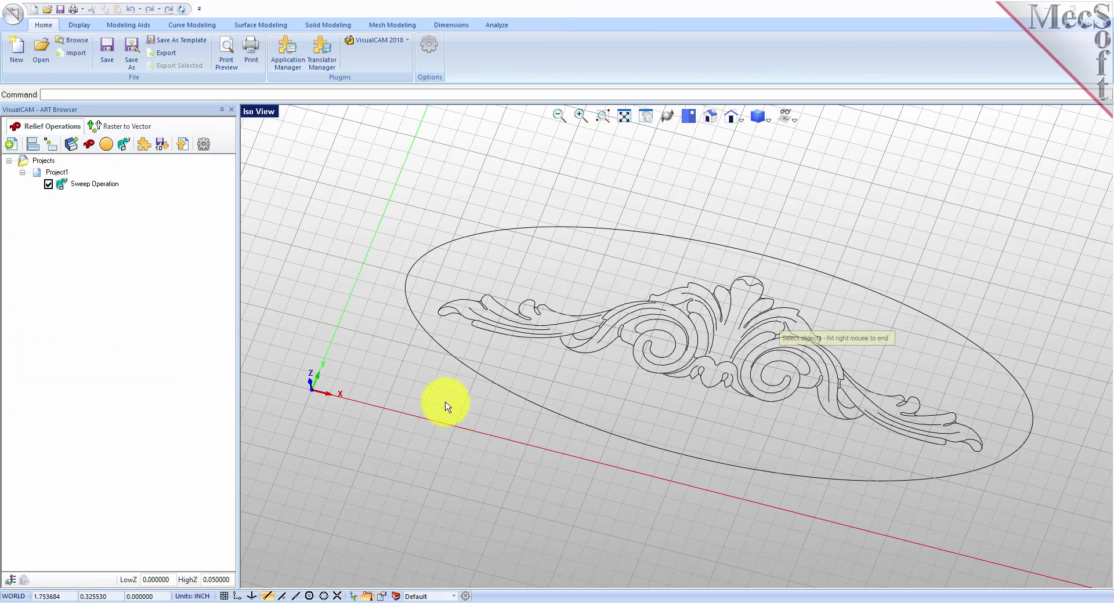
pyautogui.moveTo(389, 486); pyautogui.dragTo(990, 216)
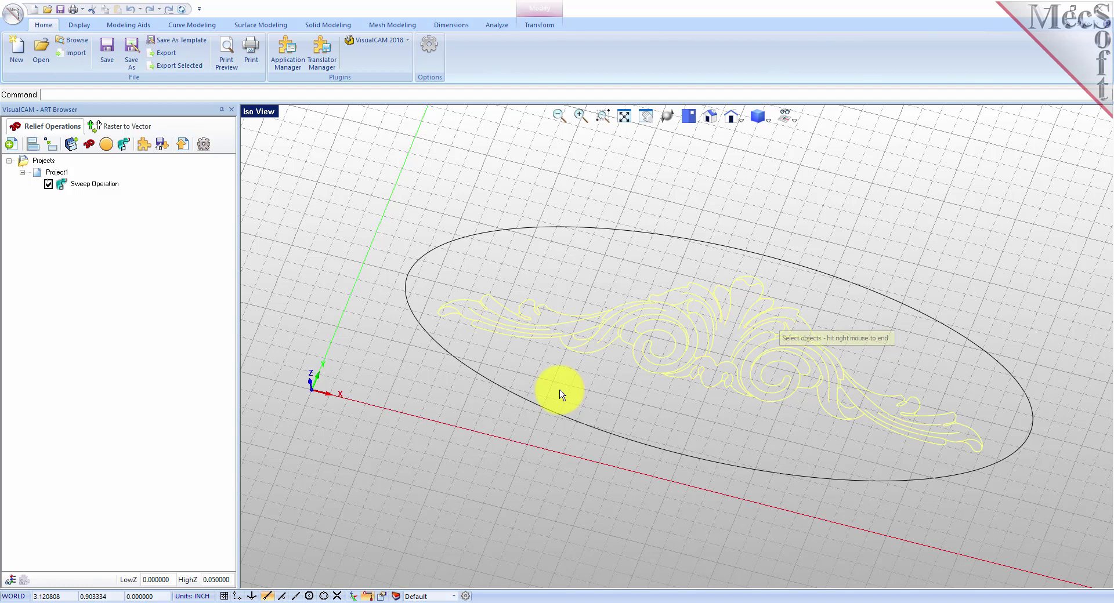
pyautogui.click(562, 318)
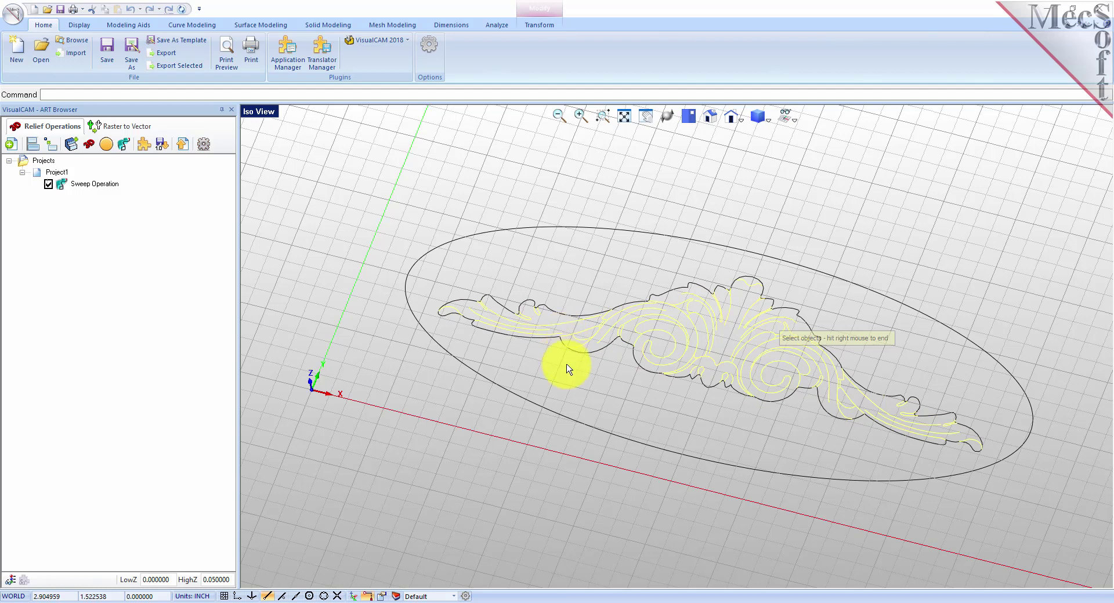
pyautogui.rightClick(586, 400)
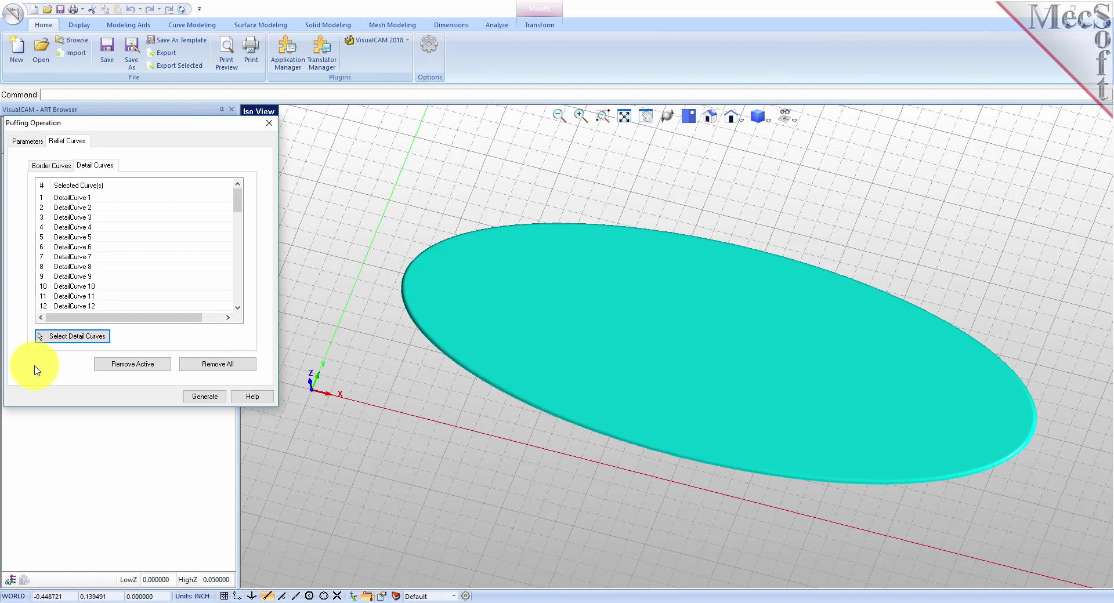
# Check individual detail curves from the selected curves against the model and generate the puffed relief.
pyautogui.click(92, 198)
pyautogui.click(94, 207)
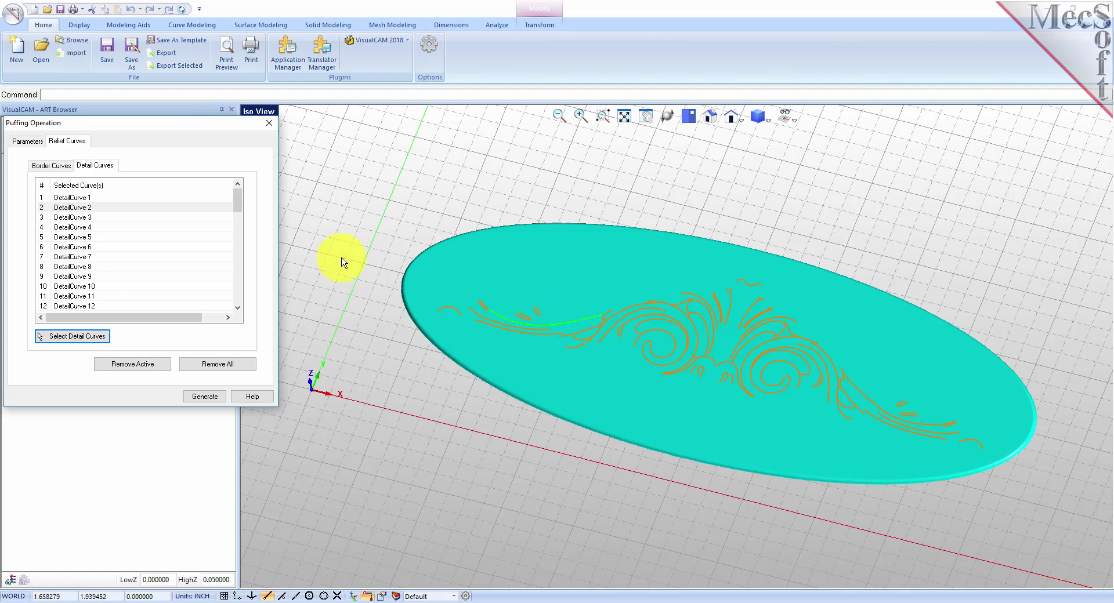
pyautogui.click(152, 218)
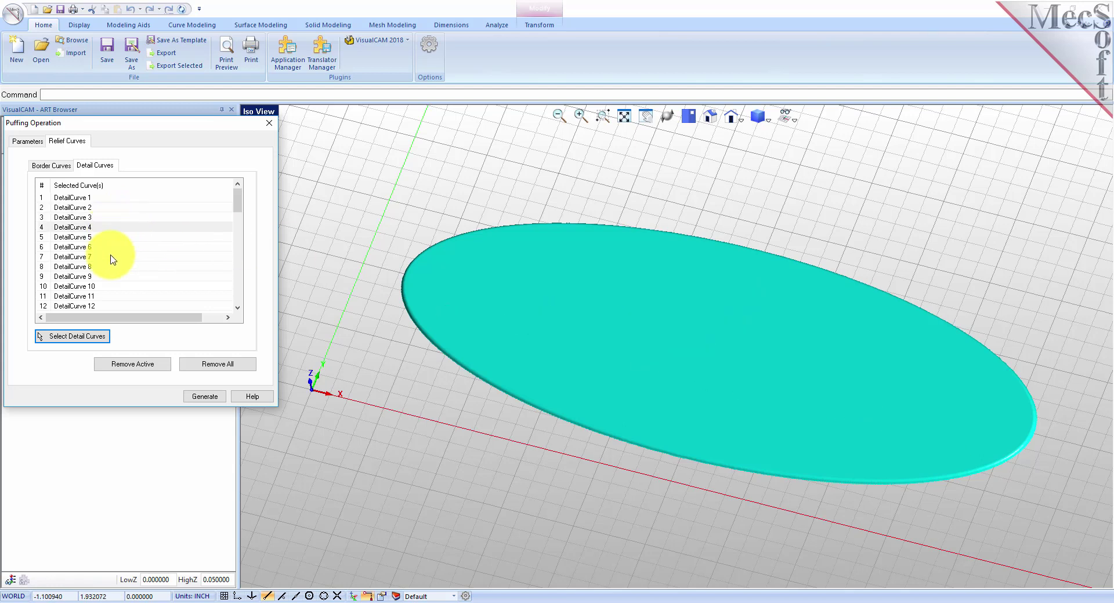
pyautogui.click(107, 210)
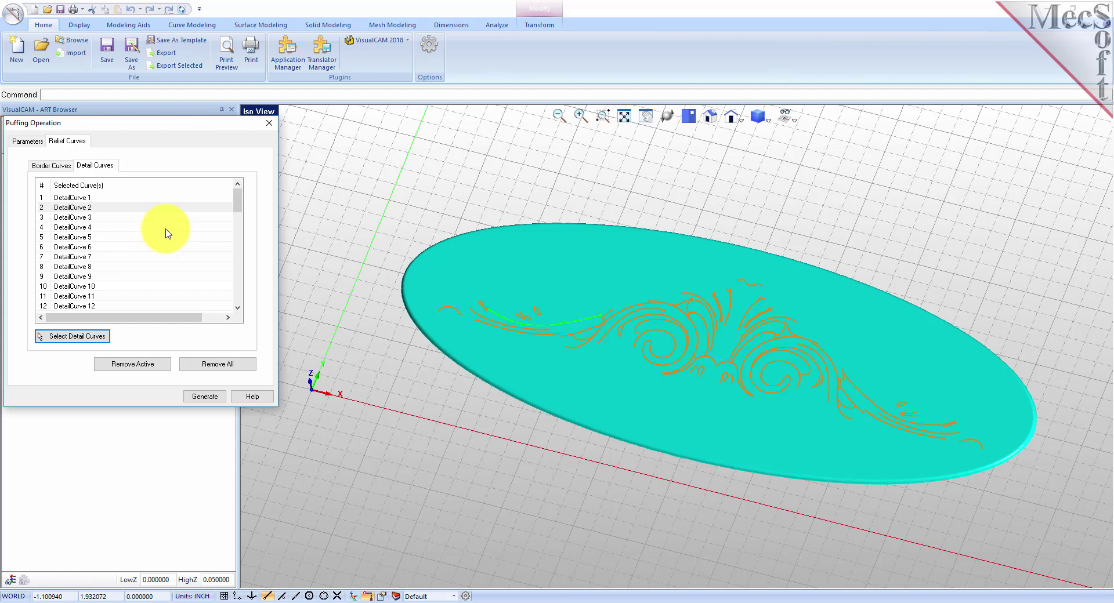
pyautogui.click(207, 398)
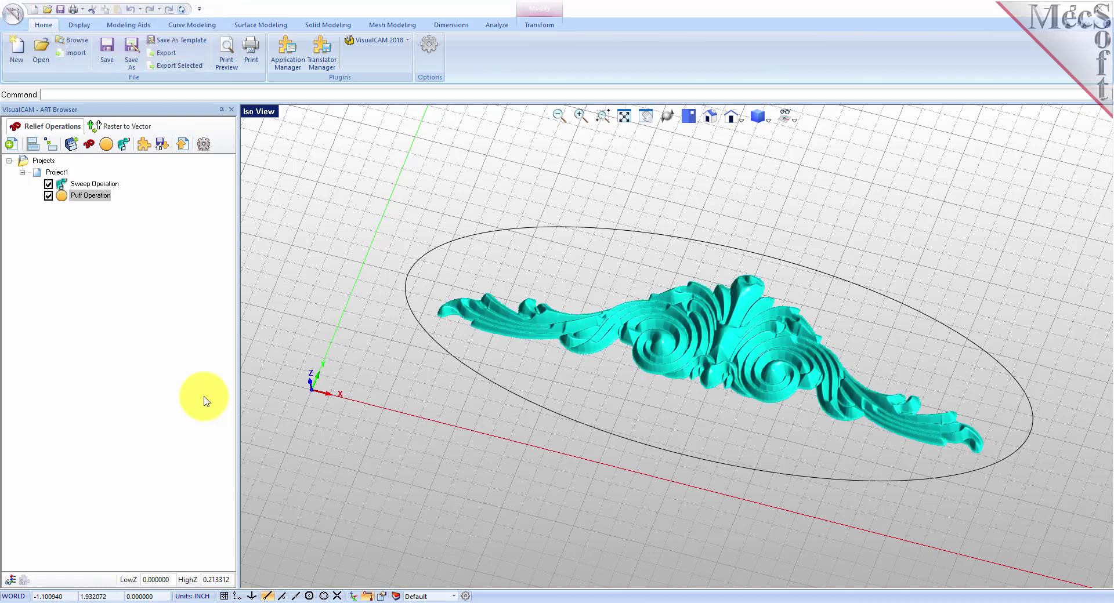
# Start a 3D Relief Operation after the Puff Operation and load Texture.jpg from the QuickStart folder as its image.
pyautogui.click(65, 197)
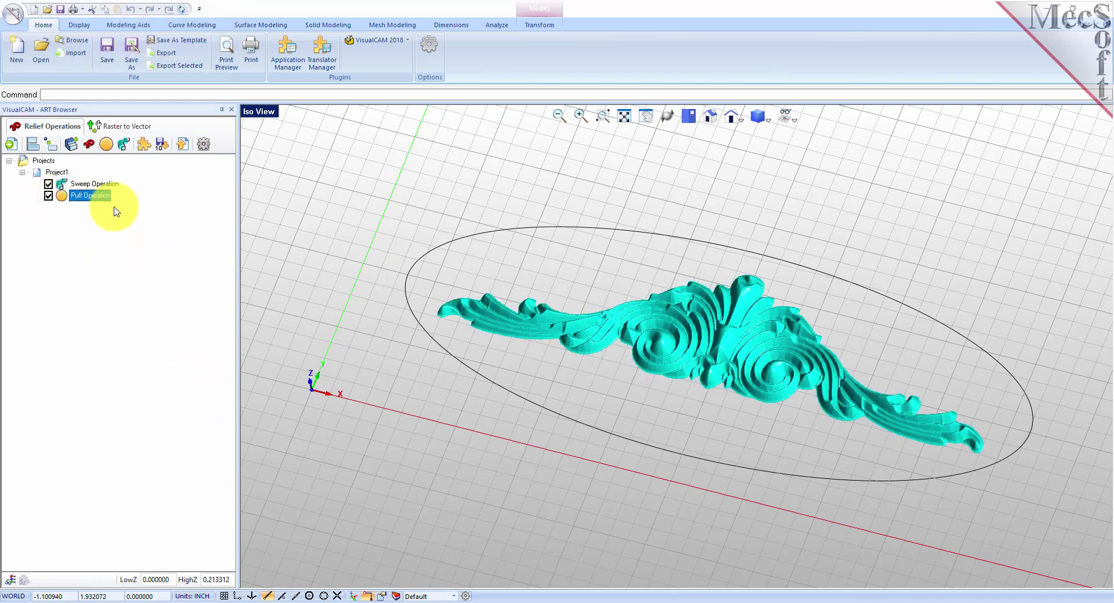
pyautogui.moveTo(721, 416); pyautogui.dragTo(761, 425, button='right')
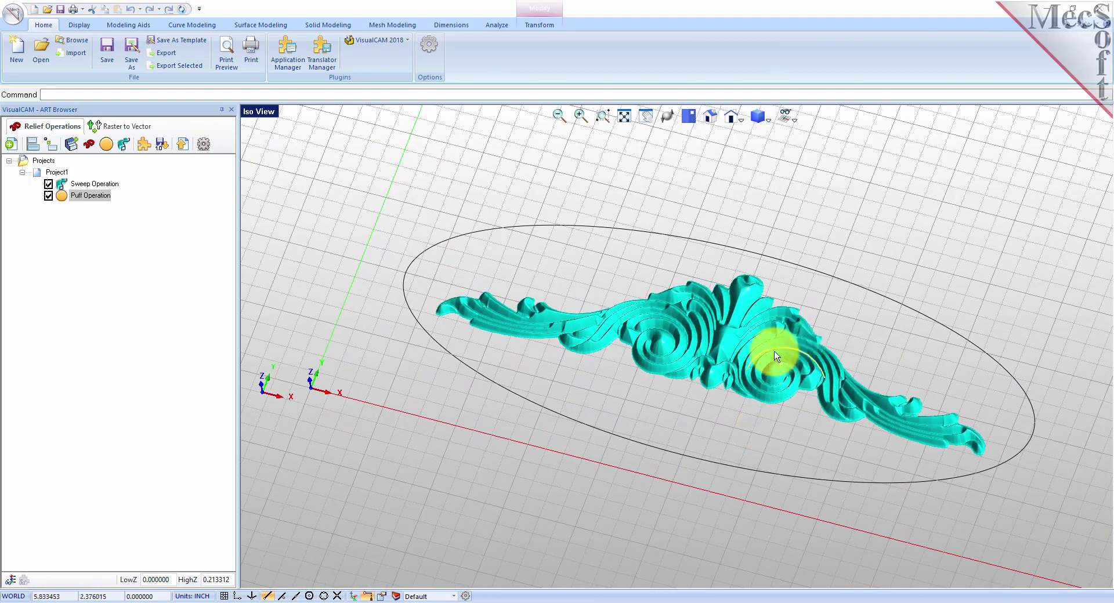
pyautogui.scroll(3, 765, 355)
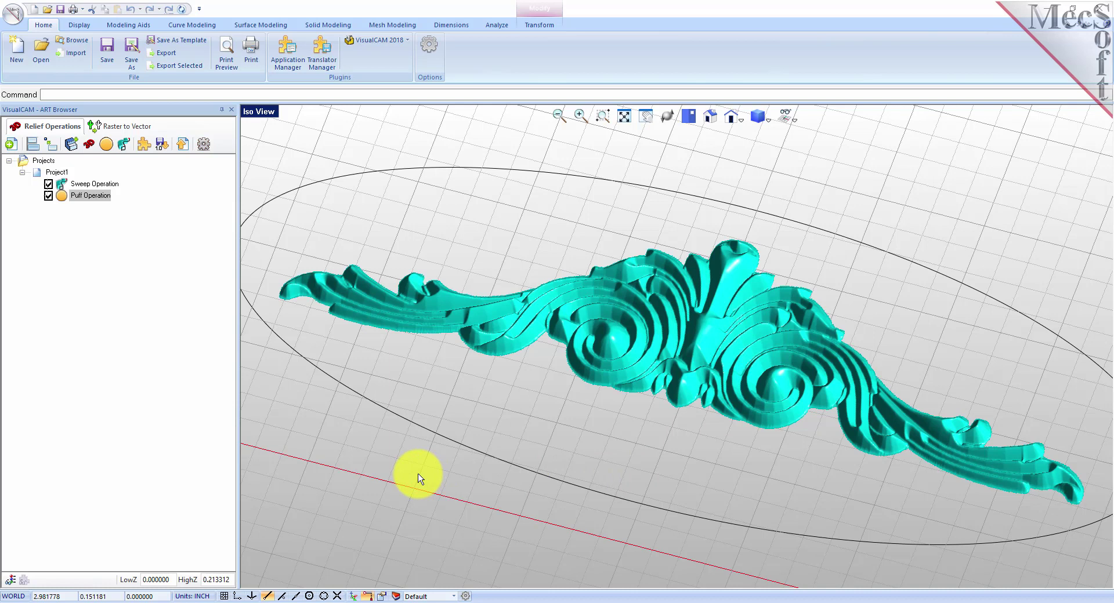
pyautogui.moveTo(530, 403); pyautogui.dragTo(534, 402, button='right')
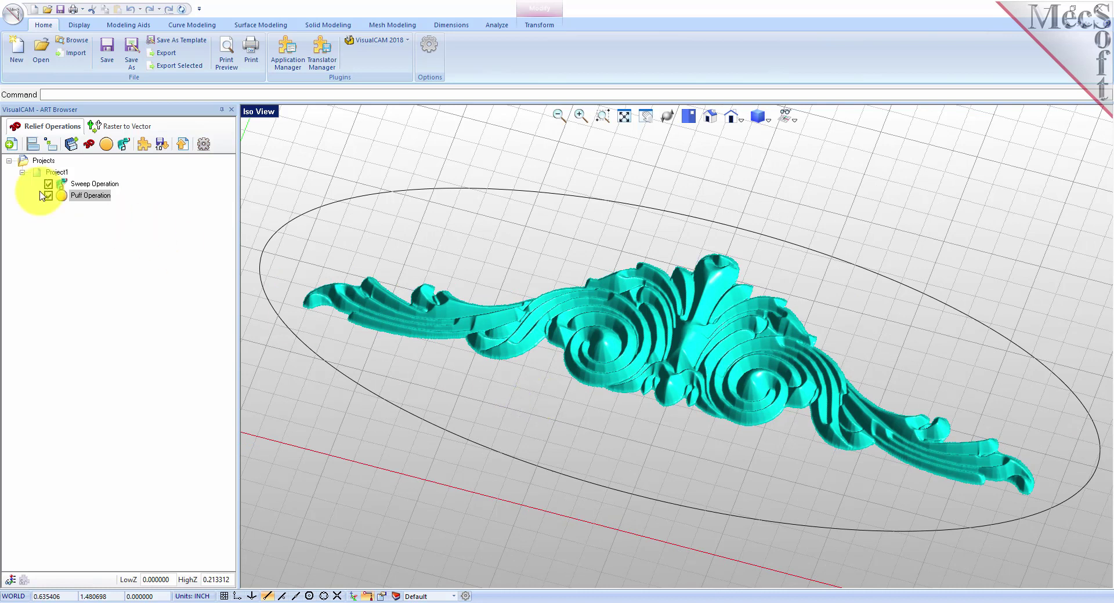
pyautogui.click(63, 197)
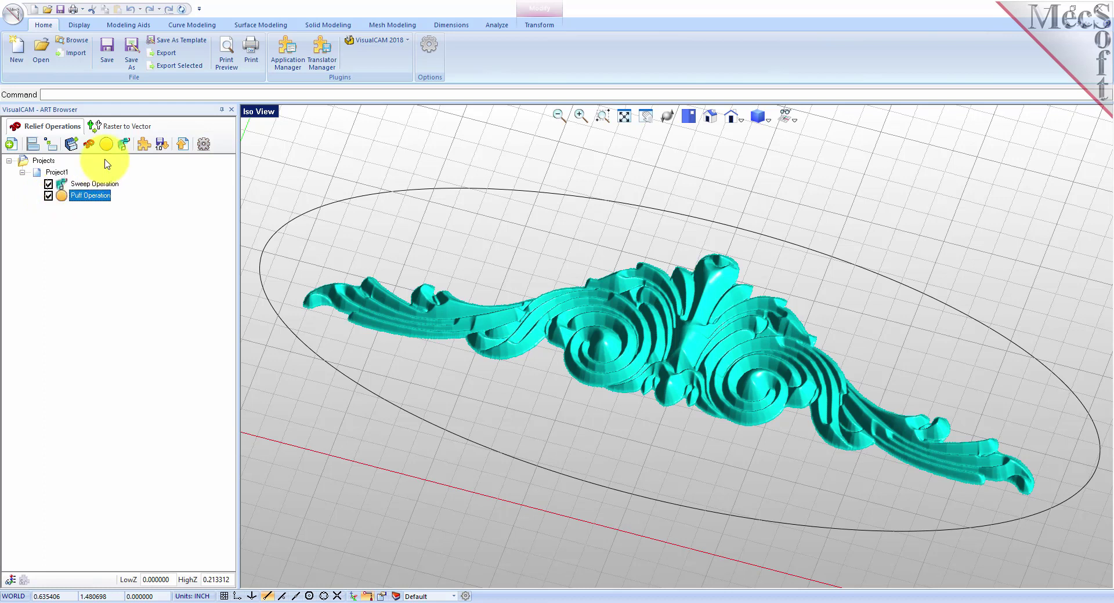
pyautogui.click(90, 144)
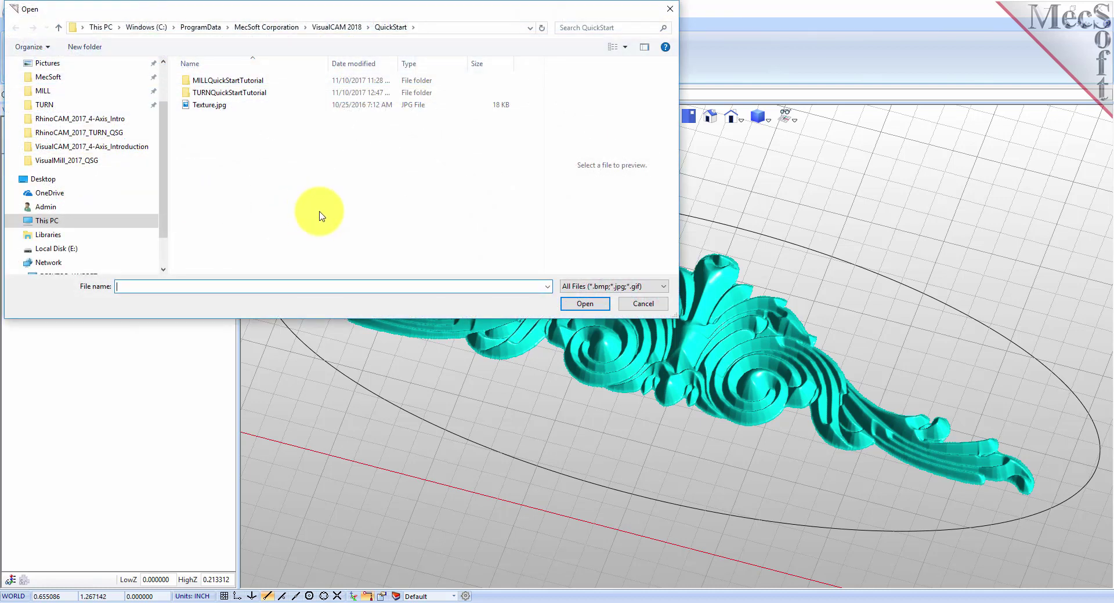
pyautogui.click(210, 105)
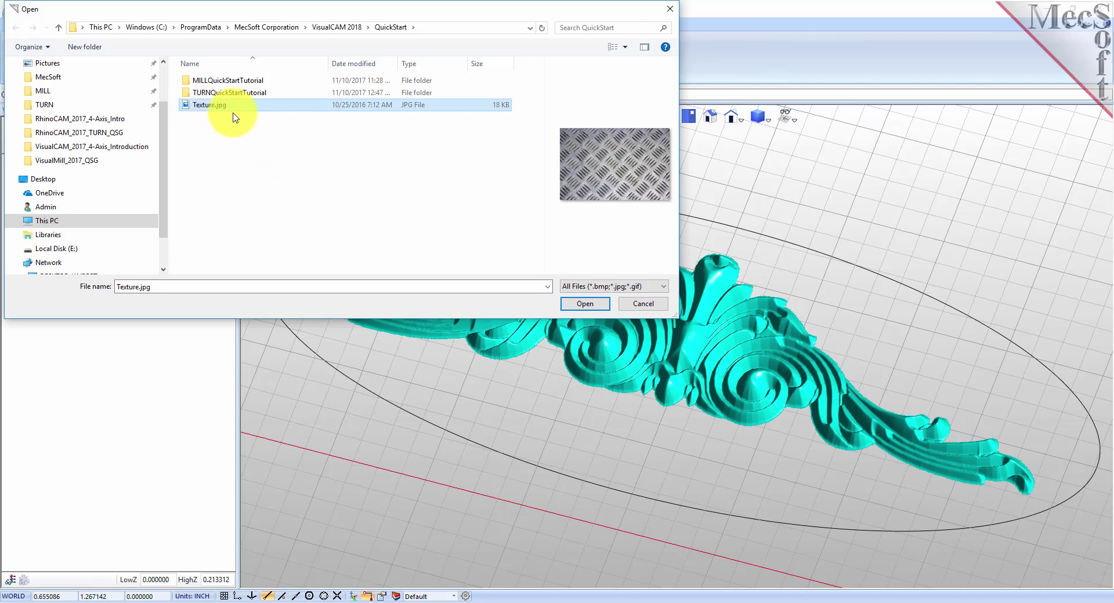
pyautogui.click(585, 304)
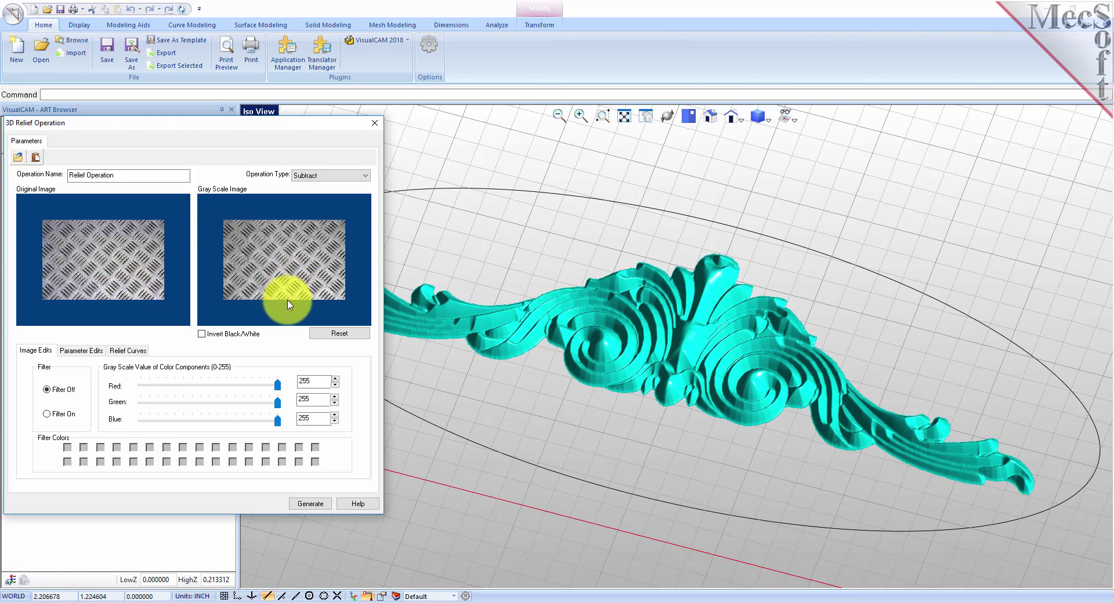
# Set the relief operation's type to Add and invert the black and white of its gray scale image.
pyautogui.click(320, 177)
pyautogui.click(320, 186)
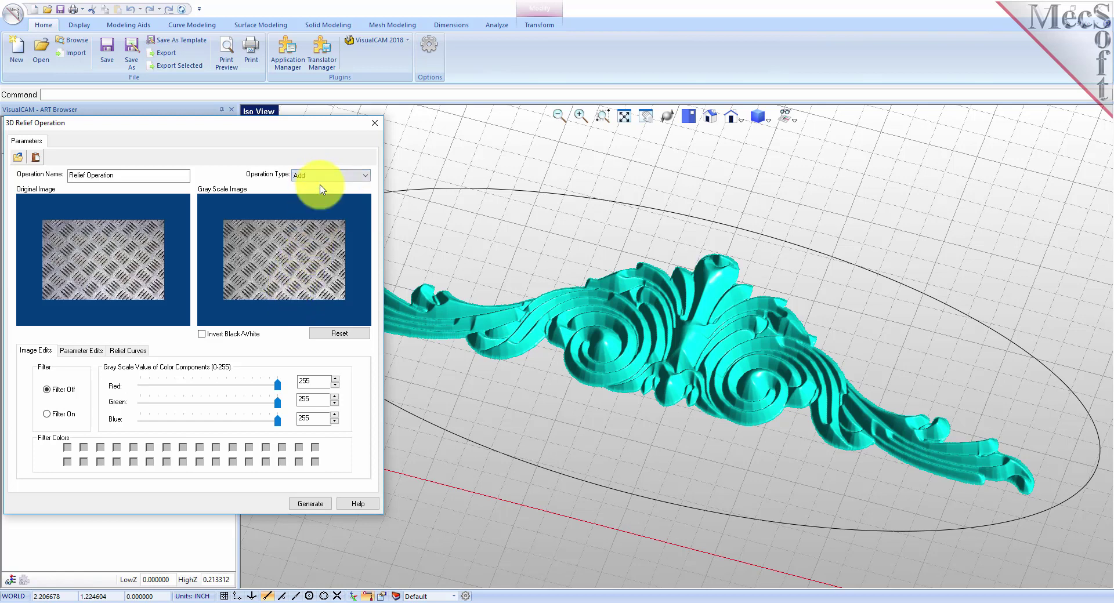
pyautogui.click(202, 335)
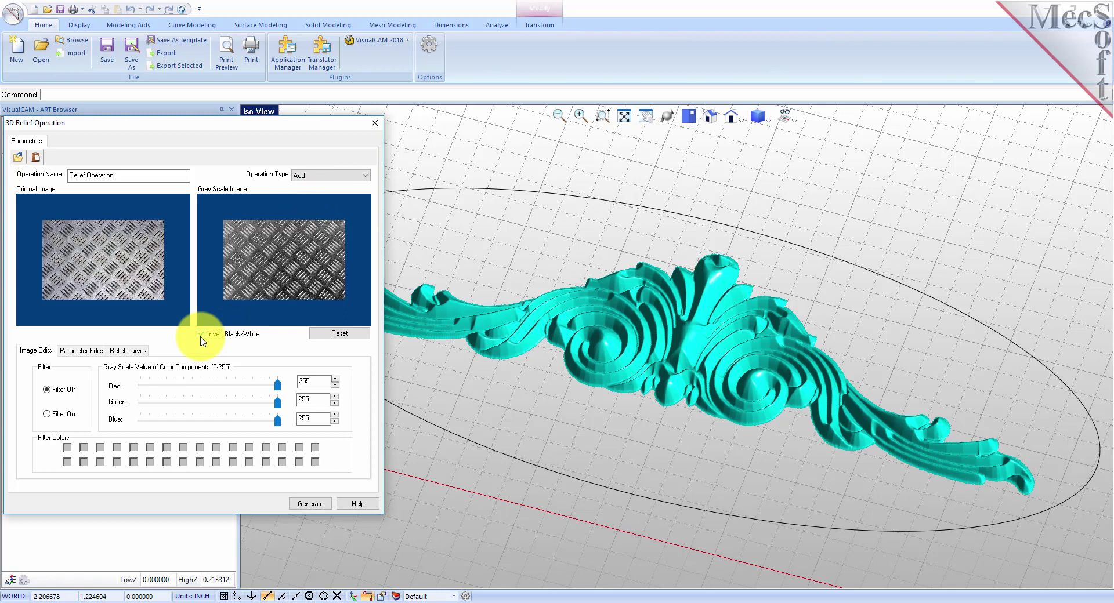
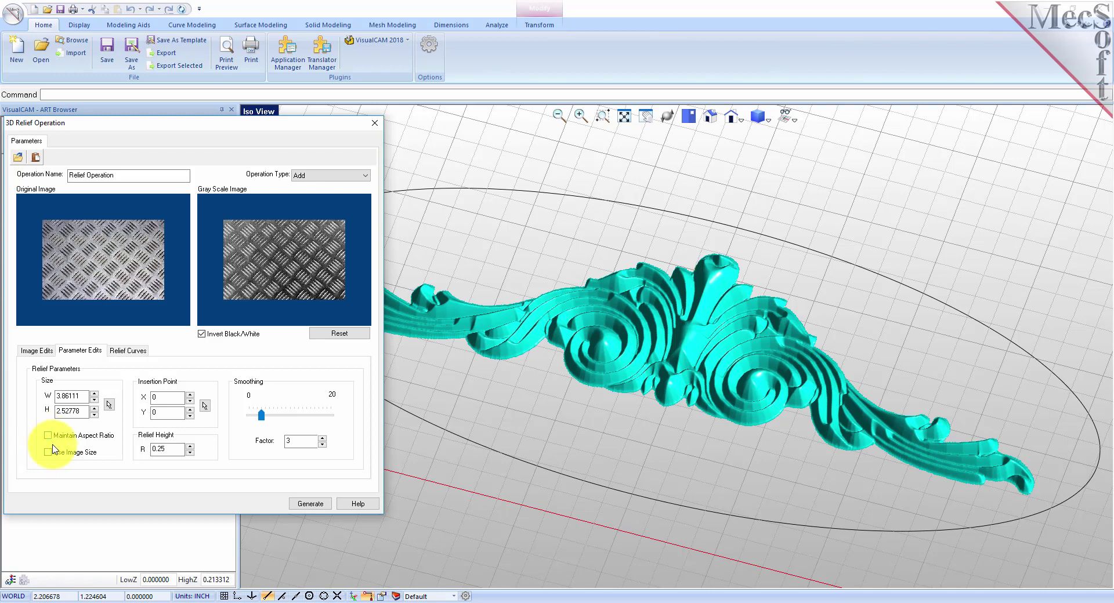
# Set the texture relief's size to width 10 and height 4.
pyautogui.moveTo(86, 396); pyautogui.dragTo(49, 402)
pyautogui.write('10')
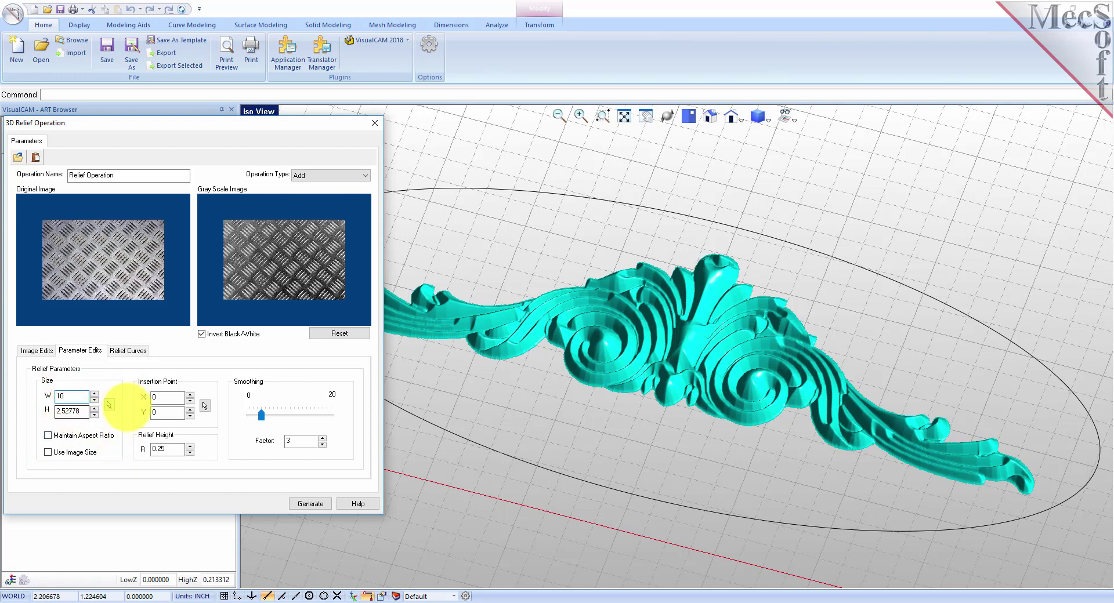
pyautogui.moveTo(85, 417); pyautogui.dragTo(58, 412)
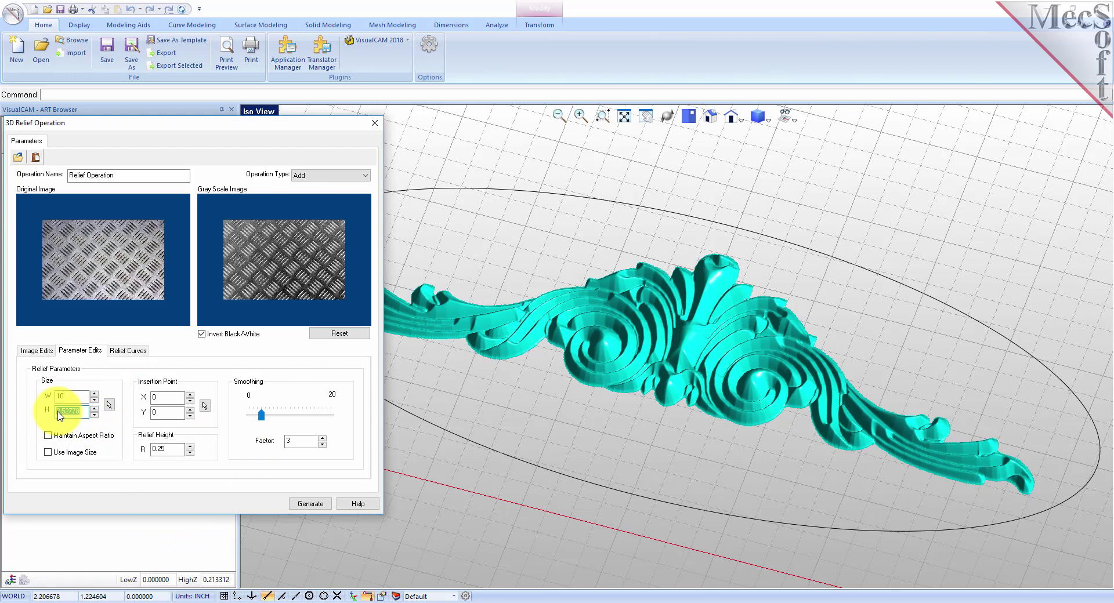
pyautogui.write('4')
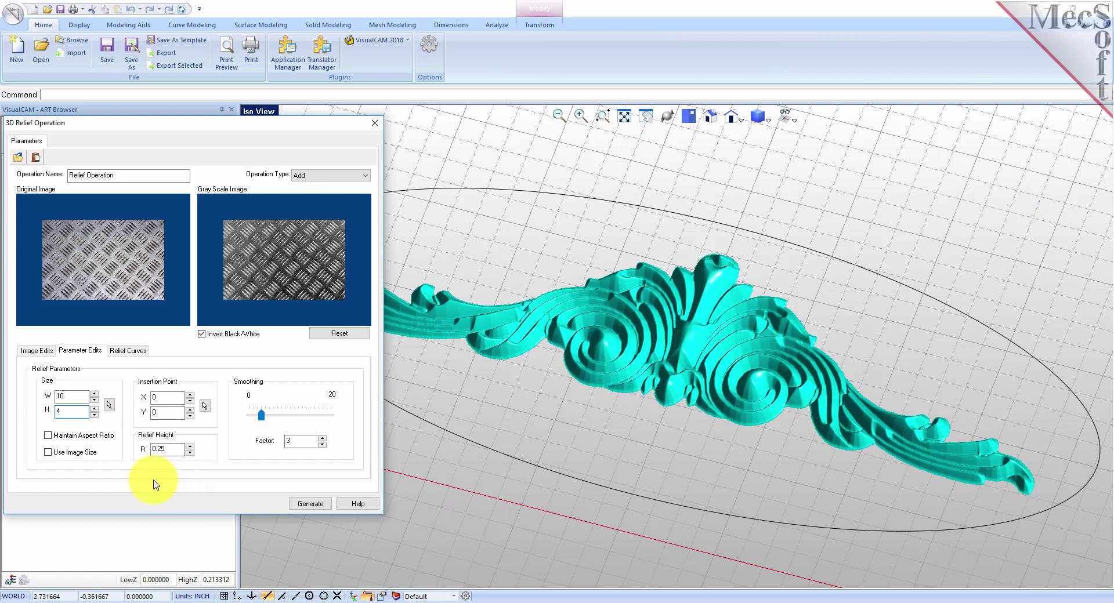
# Set the texture relief's height to 0.025 and its smoothing factor to 12.
pyautogui.doubleClick(171, 449)
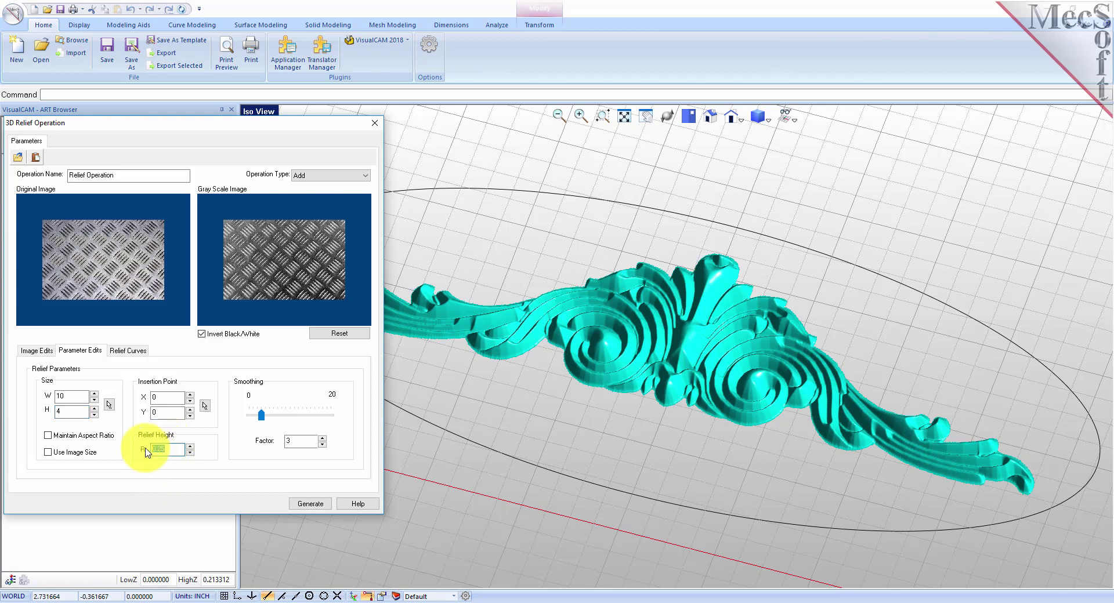
pyautogui.write('0.025')
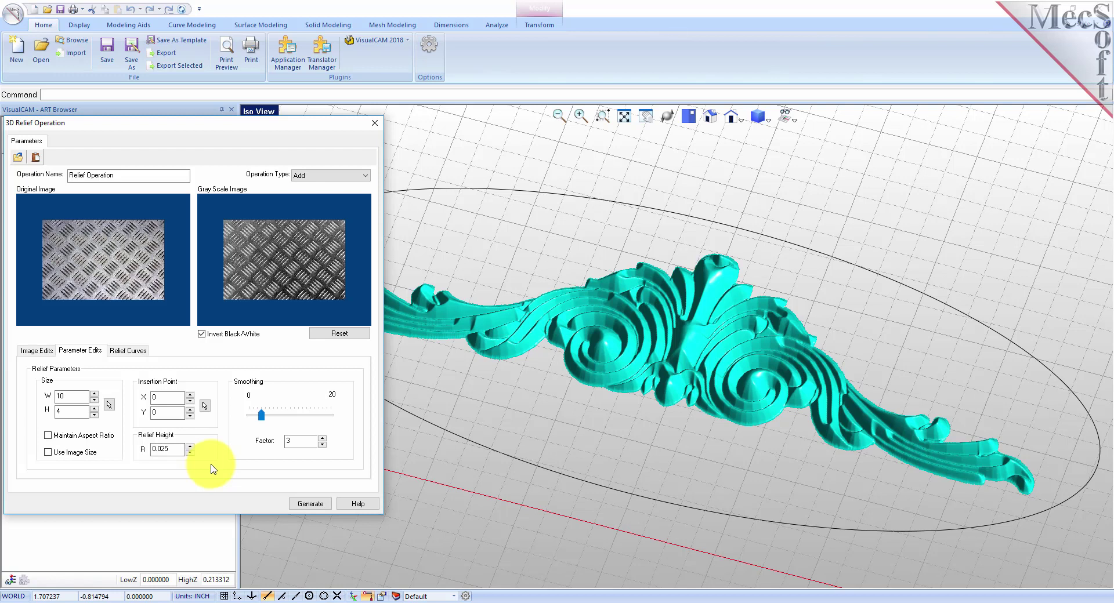
pyautogui.doubleClick(297, 442)
pyautogui.write('12')
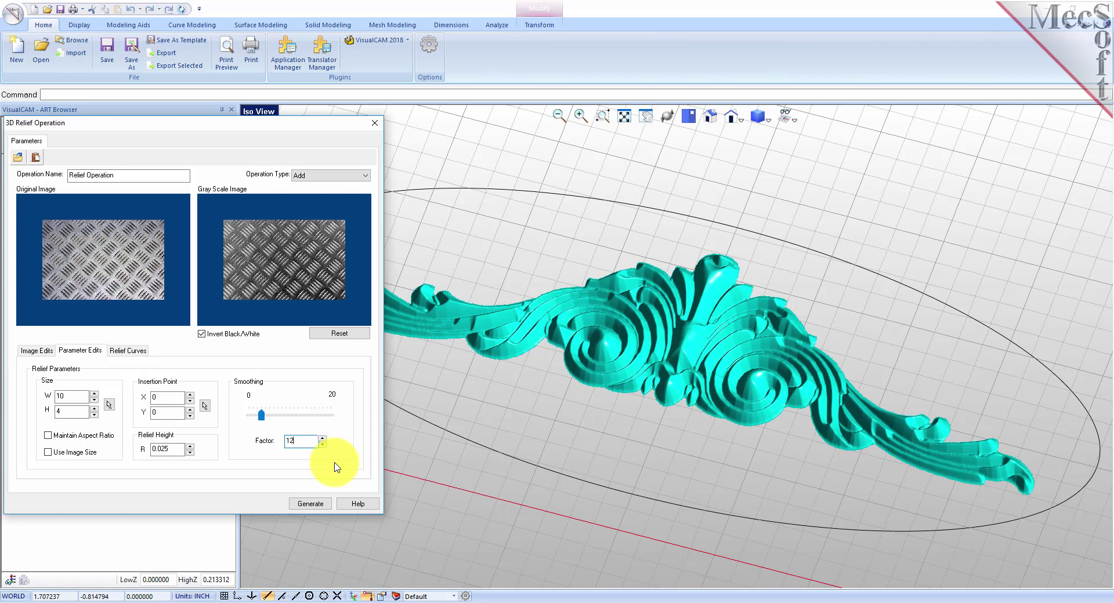
# Replace the texture relief's border curve with the large outer ellipse and generate the relief.
pyautogui.click(139, 355)
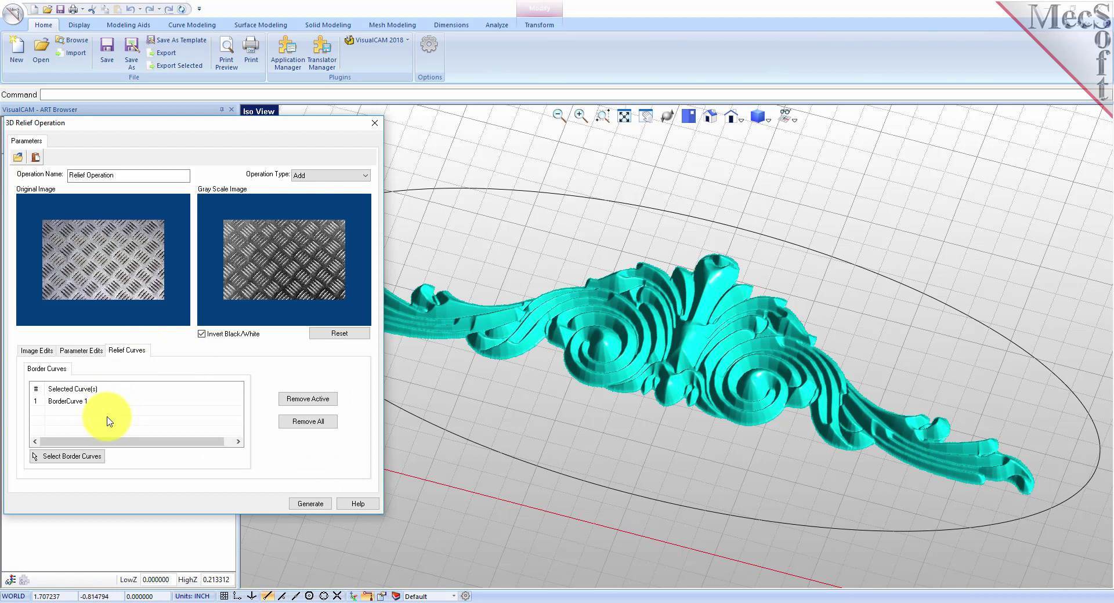
pyautogui.click(73, 402)
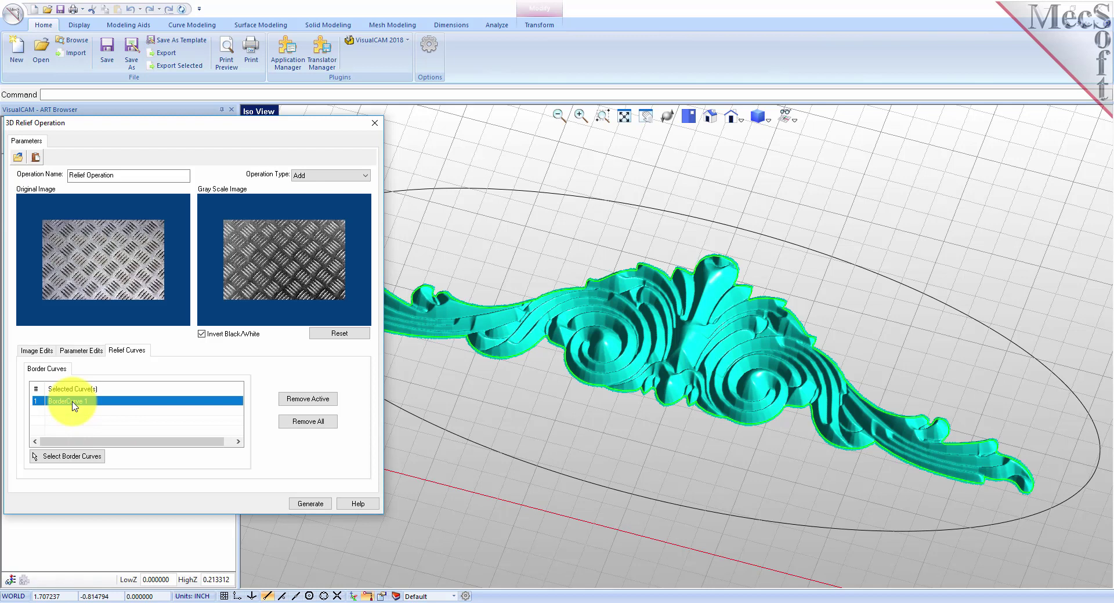
pyautogui.click(335, 404)
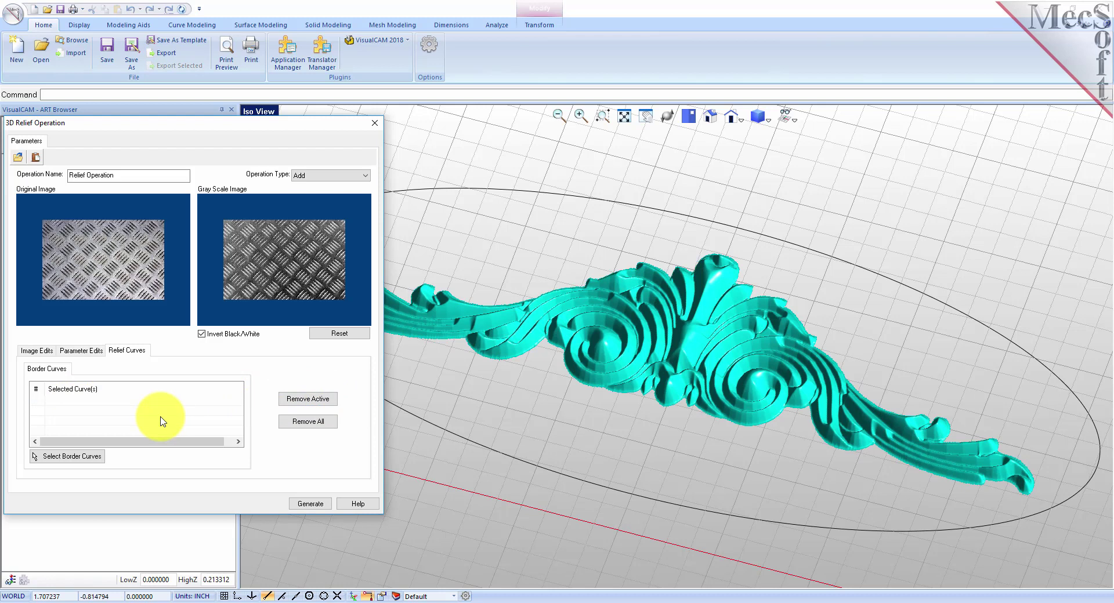
pyautogui.click(81, 457)
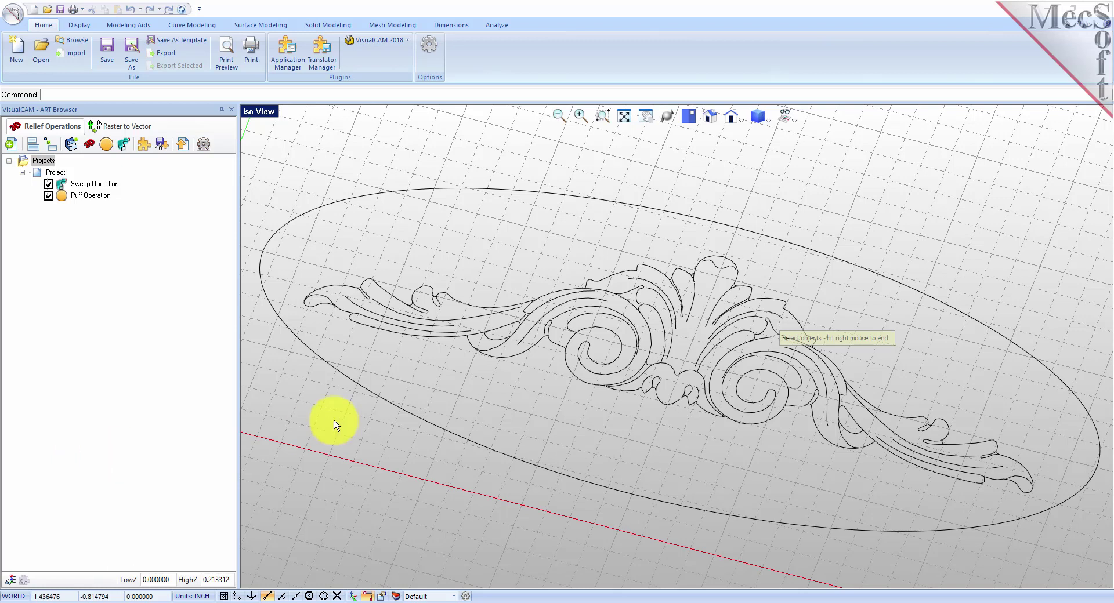
pyautogui.click(511, 191)
pyautogui.rightClick(481, 218)
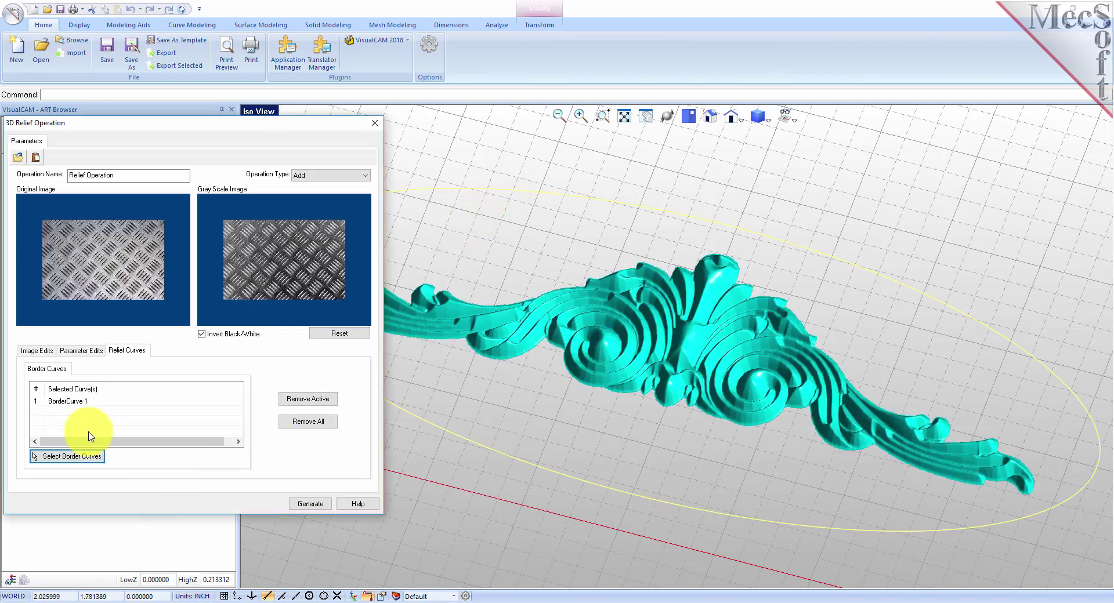
pyautogui.click(73, 401)
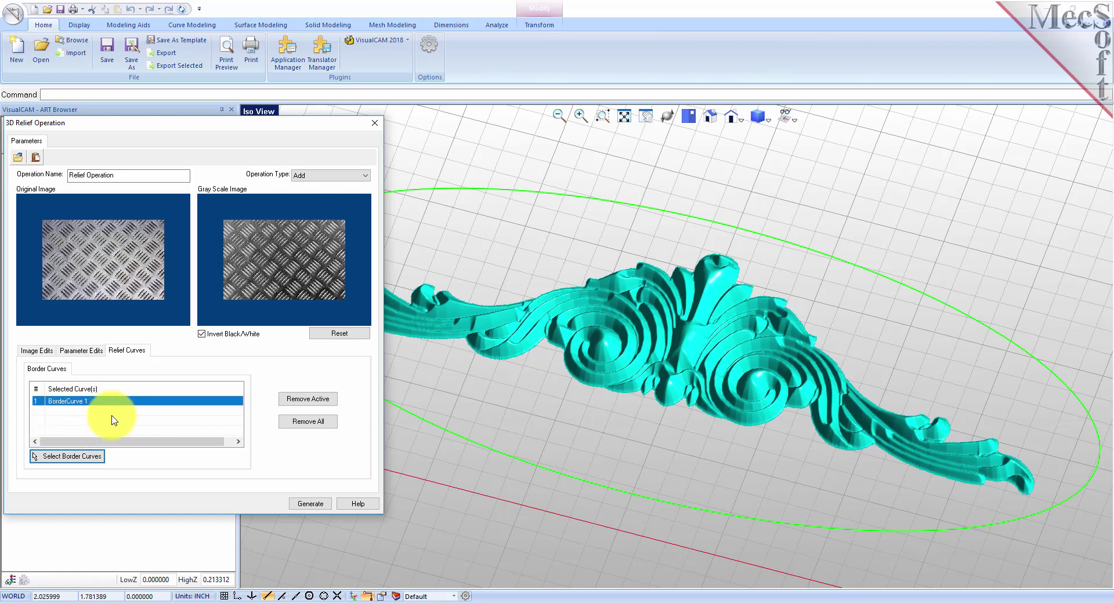
pyautogui.click(311, 504)
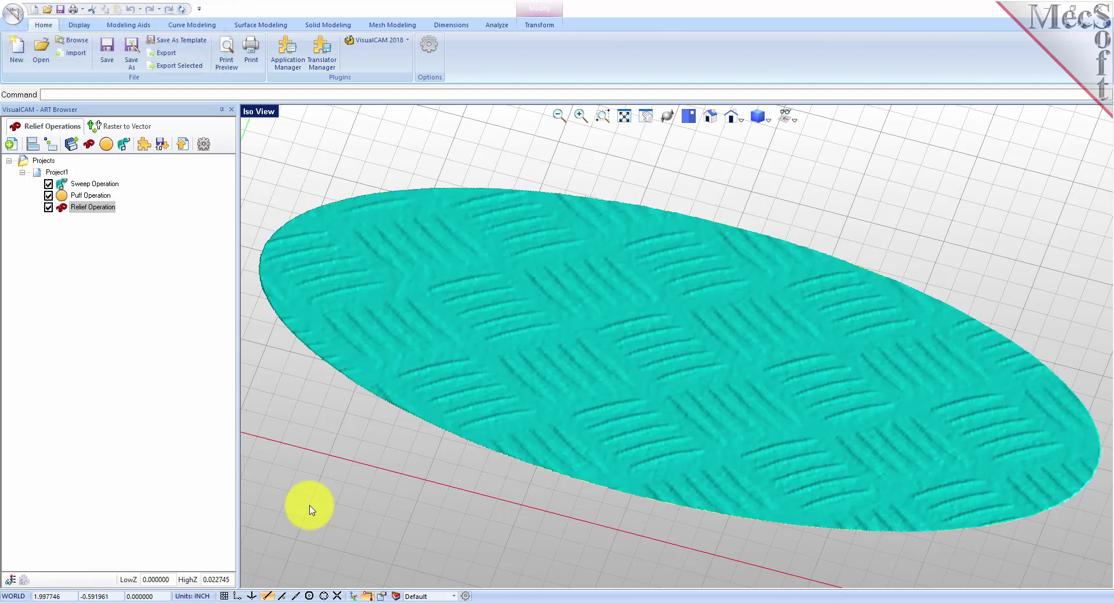
# Review the sweep, puff and texture reliefs individually, and examine the combined relief of Project1.
pyautogui.click(56, 208)
pyautogui.click(63, 185)
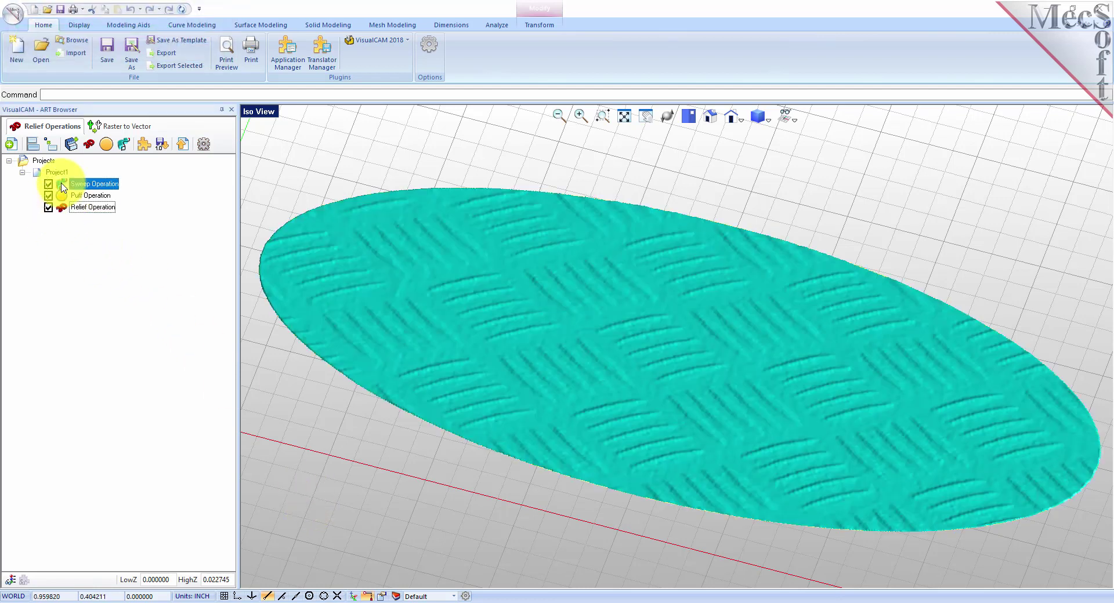
pyautogui.click(63, 196)
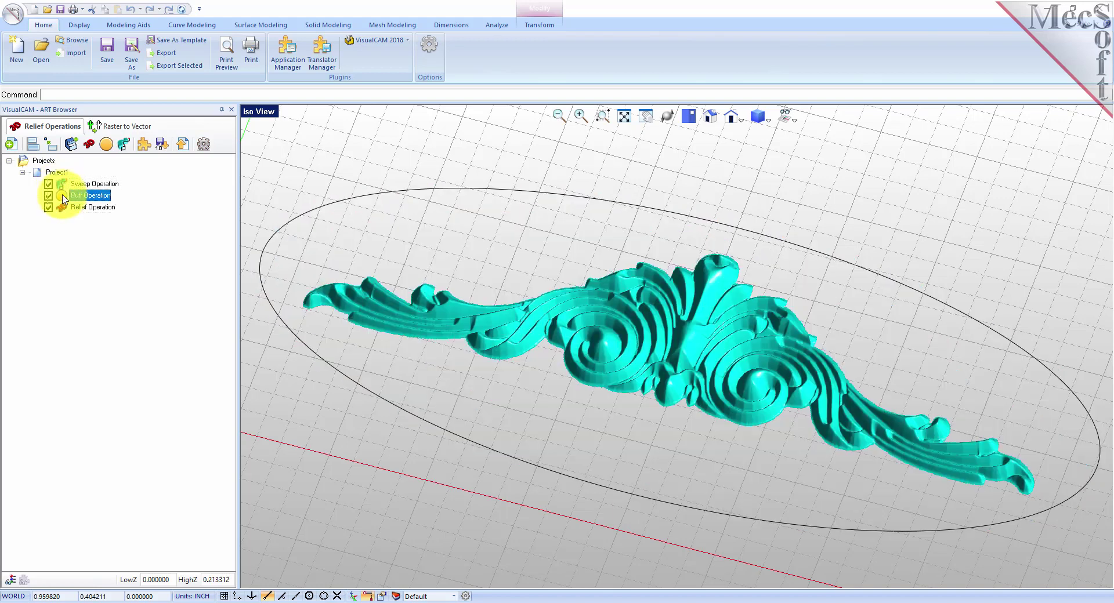
pyautogui.click(62, 209)
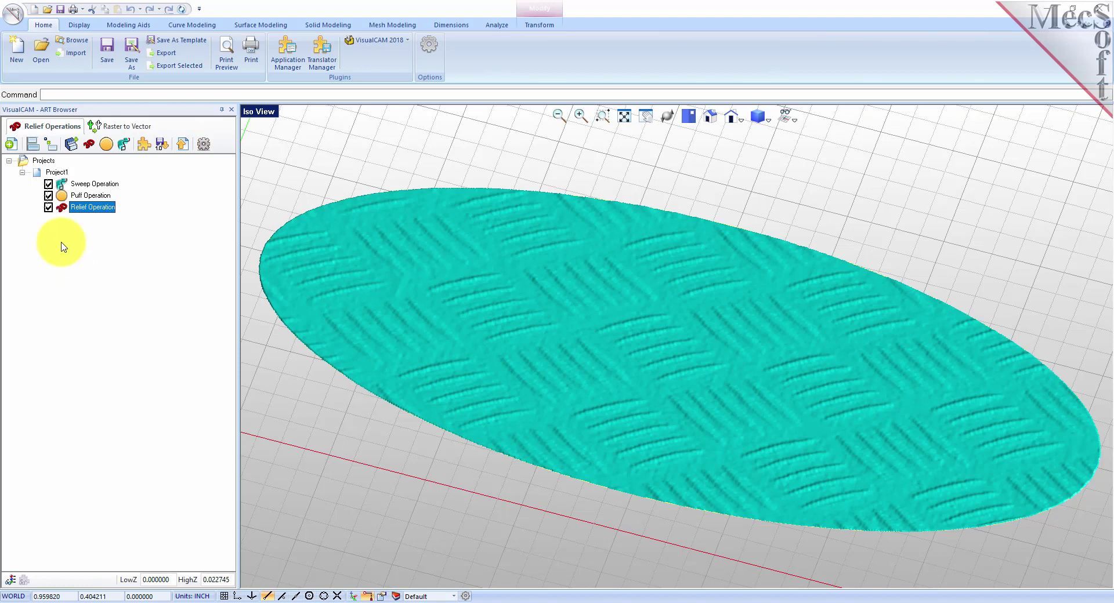
pyautogui.click(37, 173)
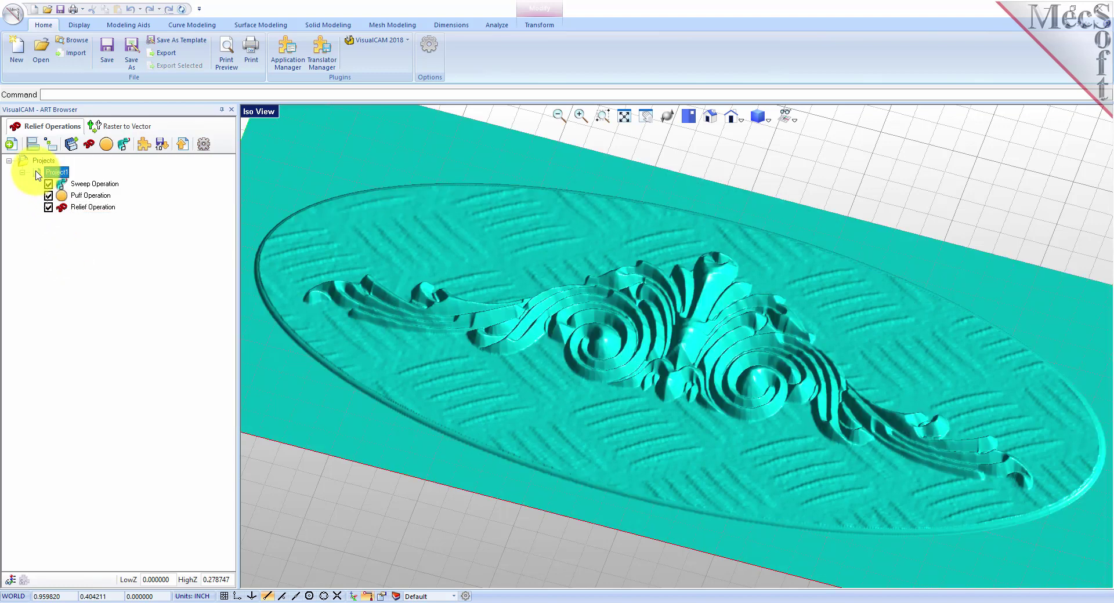
pyautogui.moveTo(683, 464); pyautogui.dragTo(659, 437, button='right')
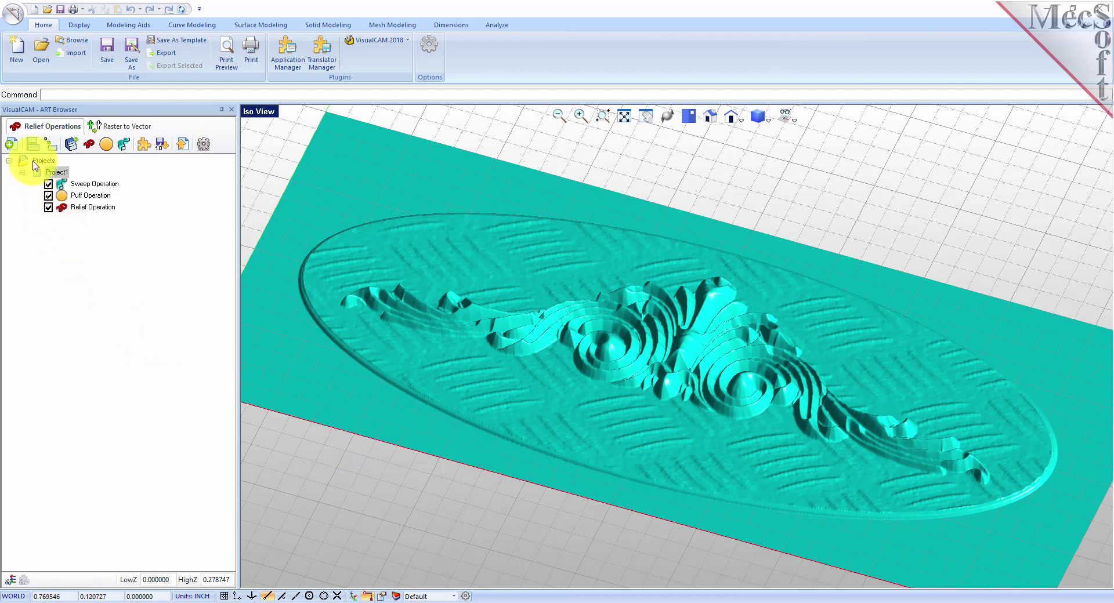
# Output the combined relief of Project1 as model geometry and display that model without the relief preview.
pyautogui.click(55, 172)
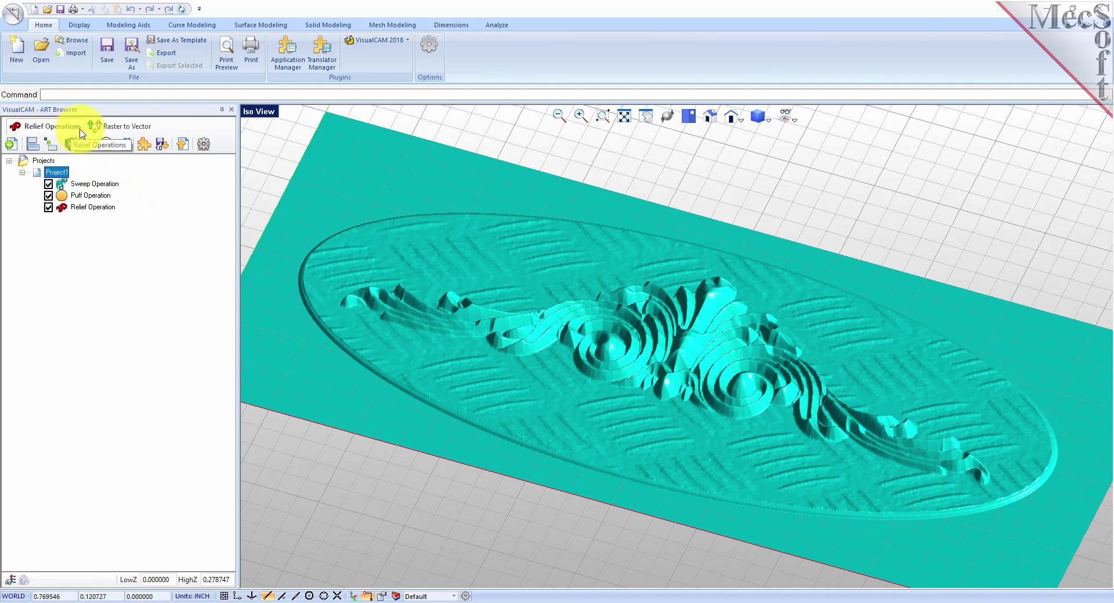
pyautogui.click(185, 149)
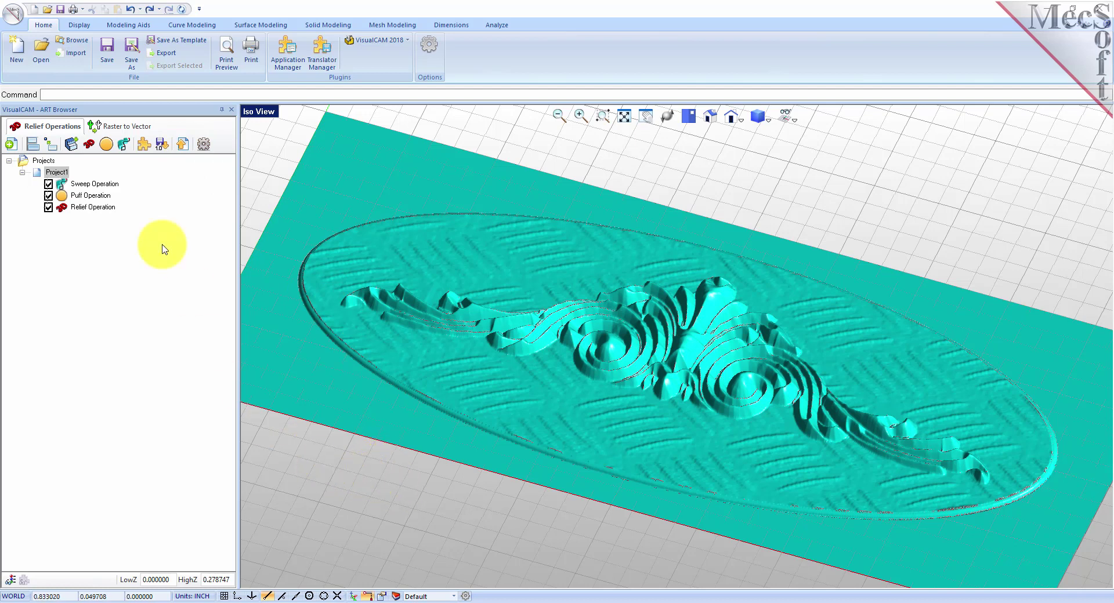
pyautogui.click(49, 162)
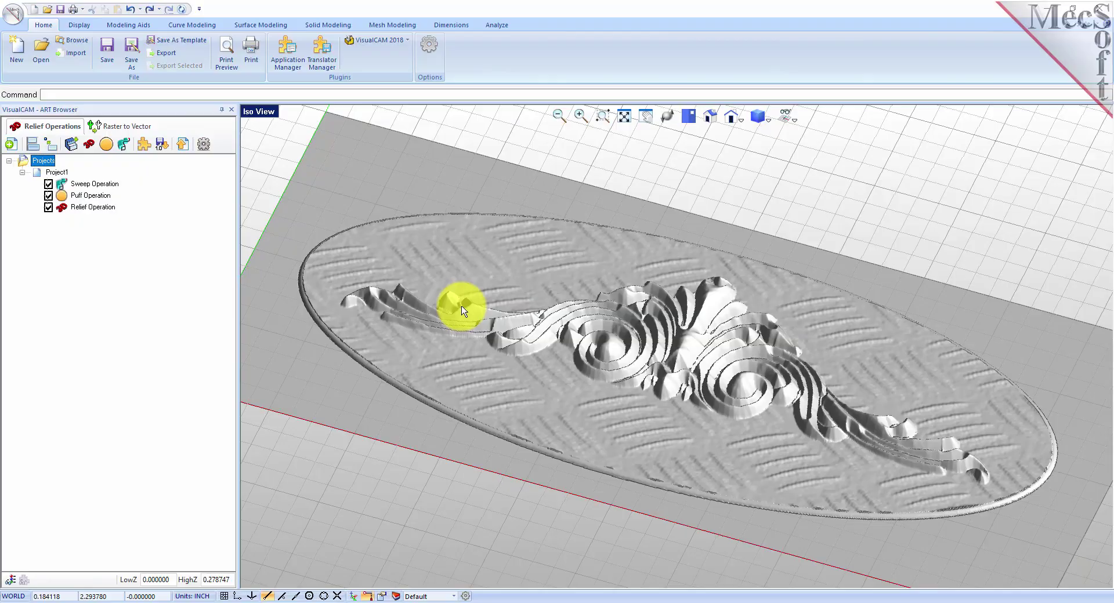
# Examine the output relief model up close around the central scroll ornament from several angles.
pyautogui.click(679, 534)
pyautogui.moveTo(679, 534)
pyautogui.mouseDown(button='middle')
pyautogui.moveTo(610, 514)
pyautogui.moveTo(677, 477)
pyautogui.moveTo(691, 542)
pyautogui.mouseUp(button='middle')
pyautogui.scroll(6, 709, 378)
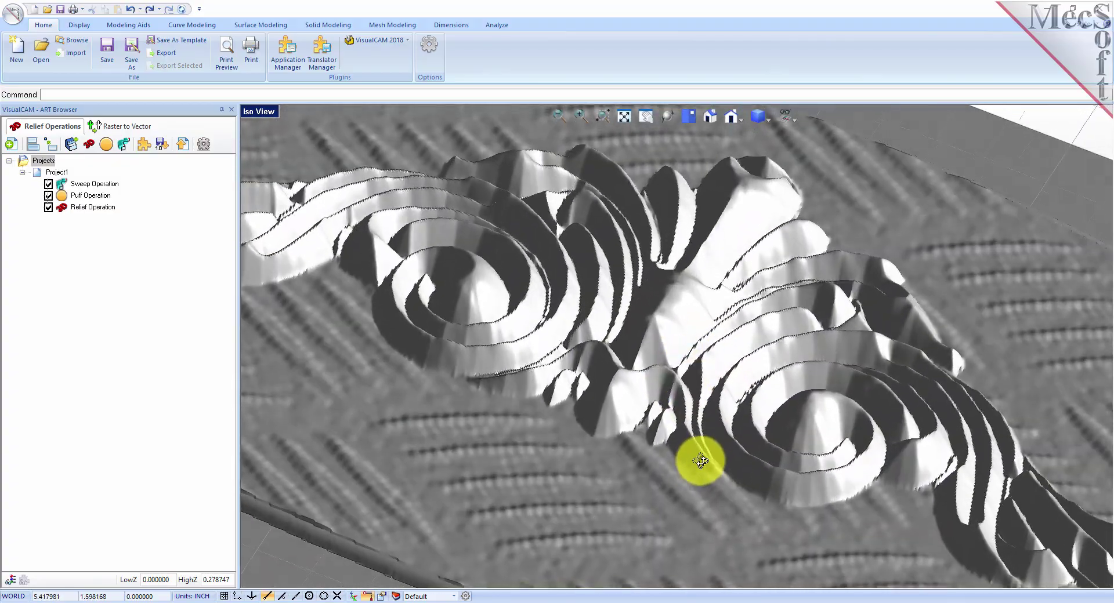
pyautogui.moveTo(700, 461)
pyautogui.mouseDown(button='middle')
pyautogui.moveTo(713, 428)
pyautogui.moveTo(708, 450)
pyautogui.mouseUp(button='middle')
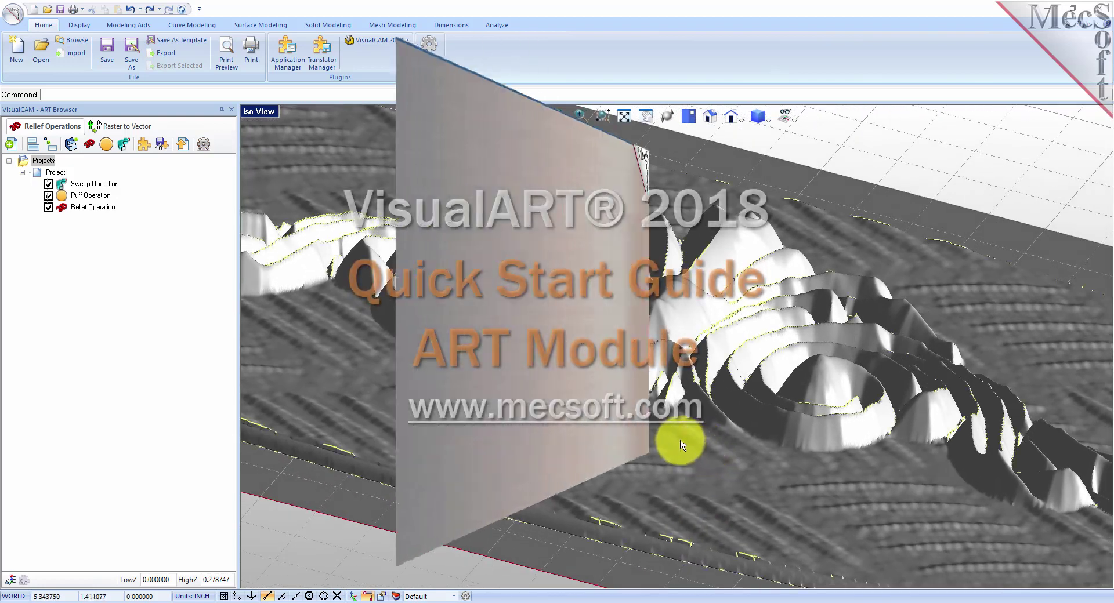